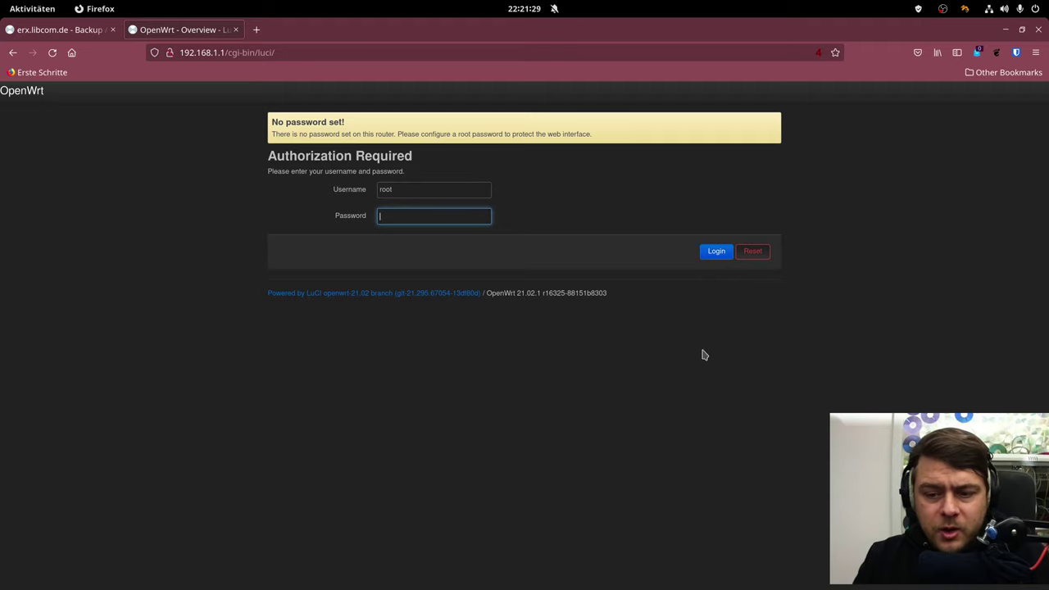
# Log in to the router's web interface as root and open the network interfaces overview
pyautogui.click(706, 252)
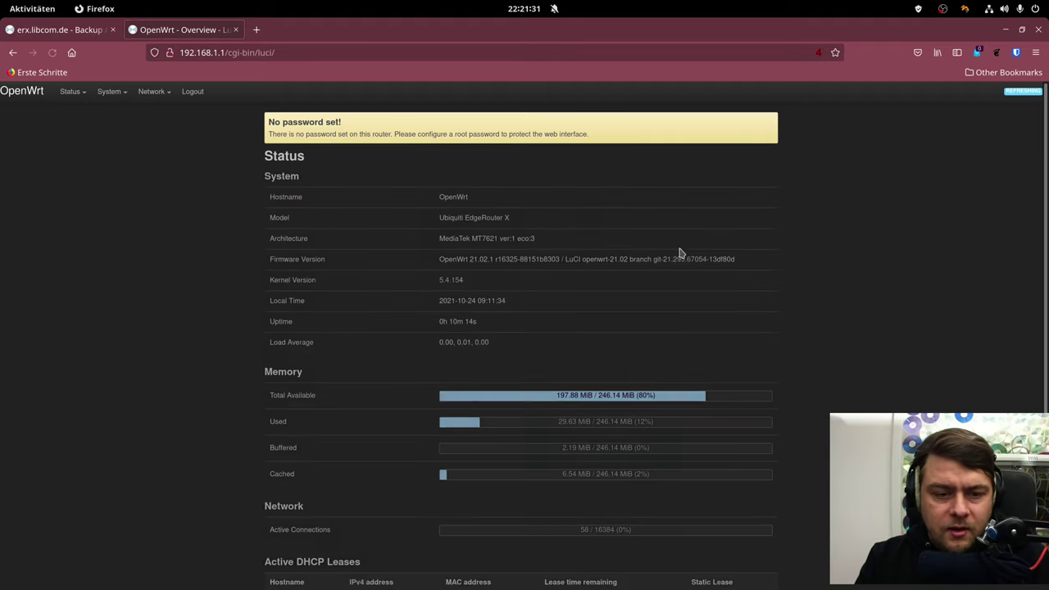
pyautogui.moveTo(154, 93)
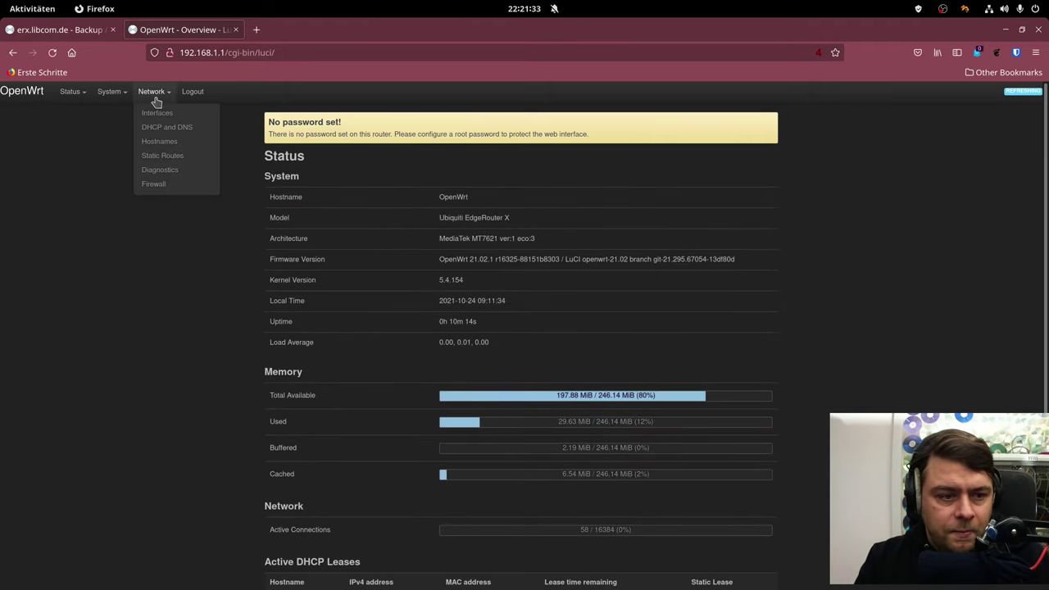
pyautogui.click(158, 115)
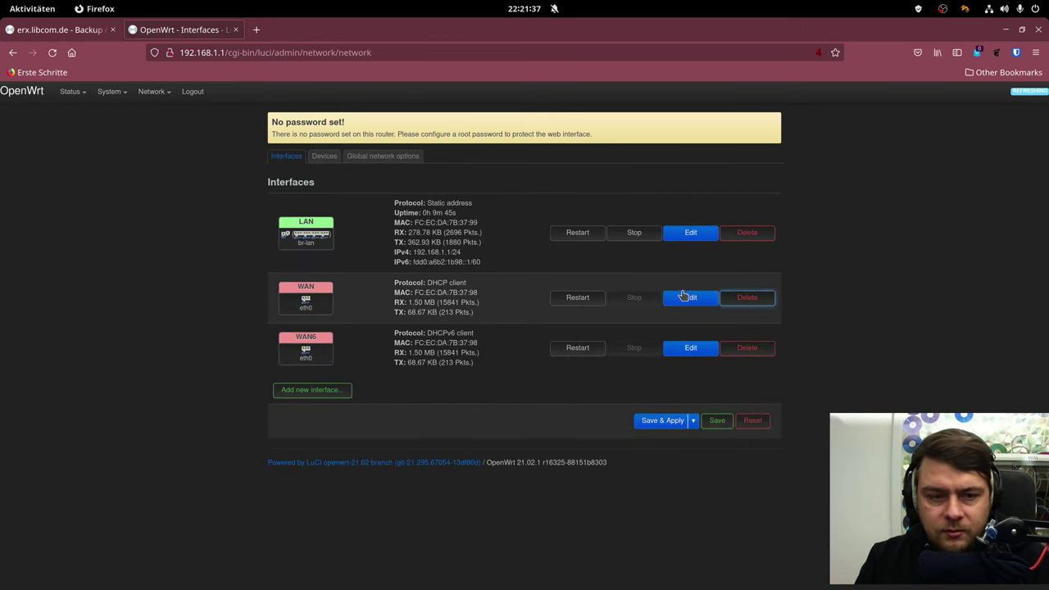
# Delete the WAN and WAN6 interfaces and apply the changes
pyautogui.click(740, 298)
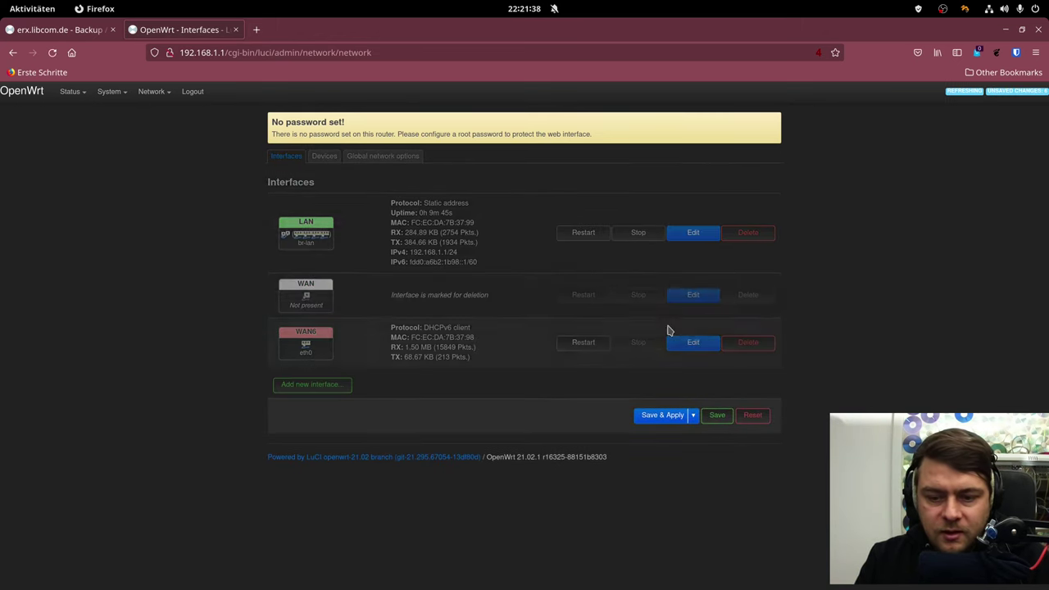
pyautogui.click(750, 344)
pyautogui.click(663, 410)
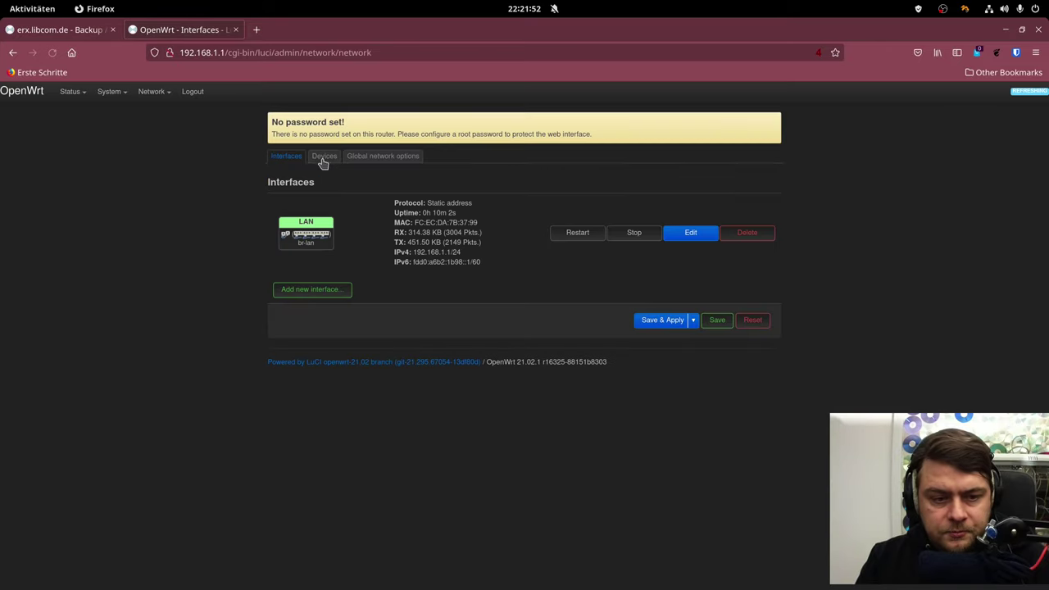
# Configure the br-lan bridge device with eth1 as its only bridge port and save it
pyautogui.click(323, 158)
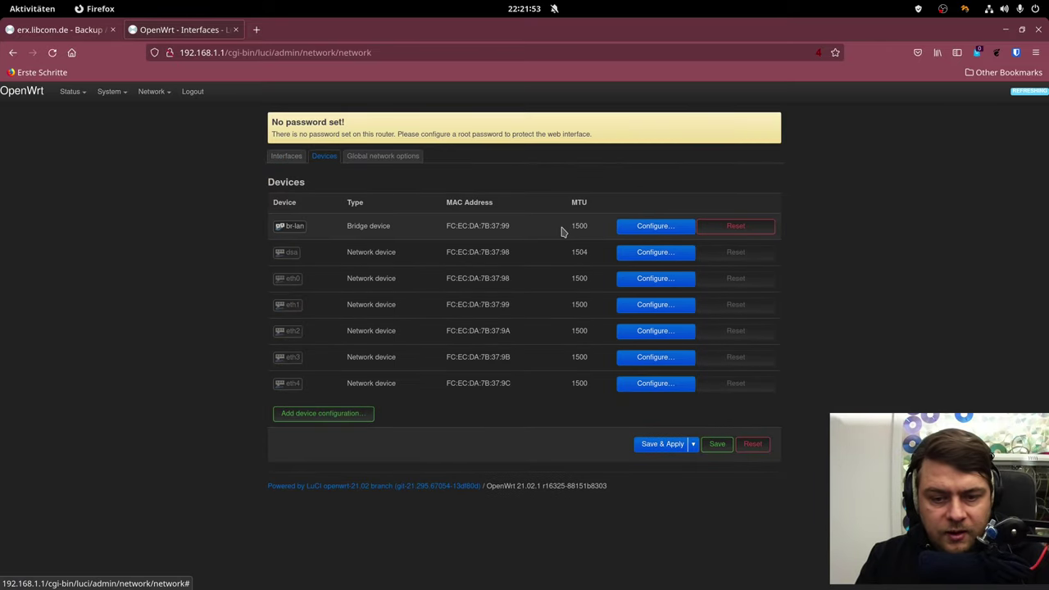
pyautogui.click(641, 234)
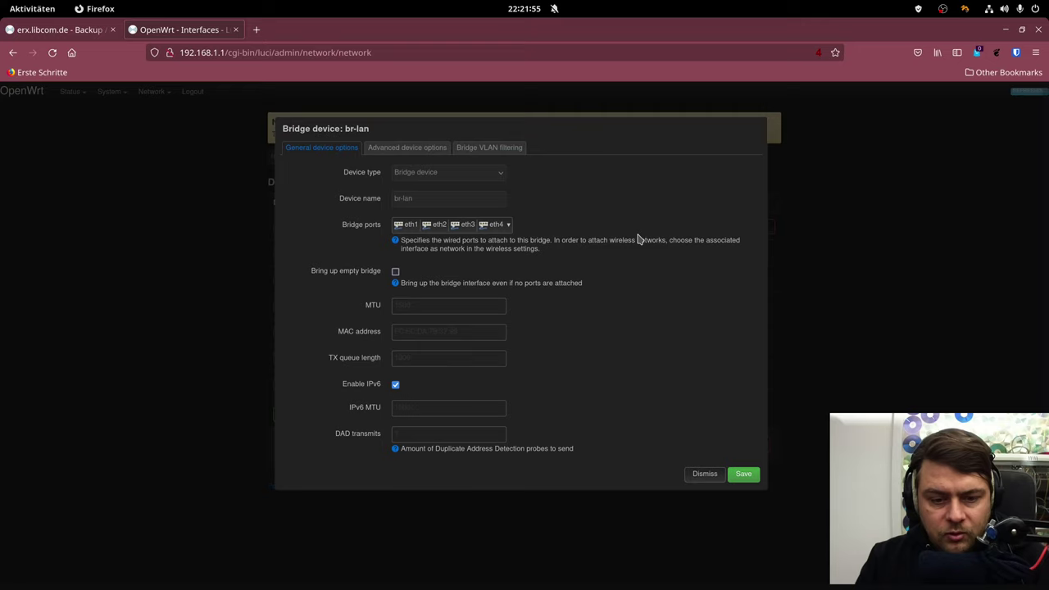
pyautogui.click(435, 224)
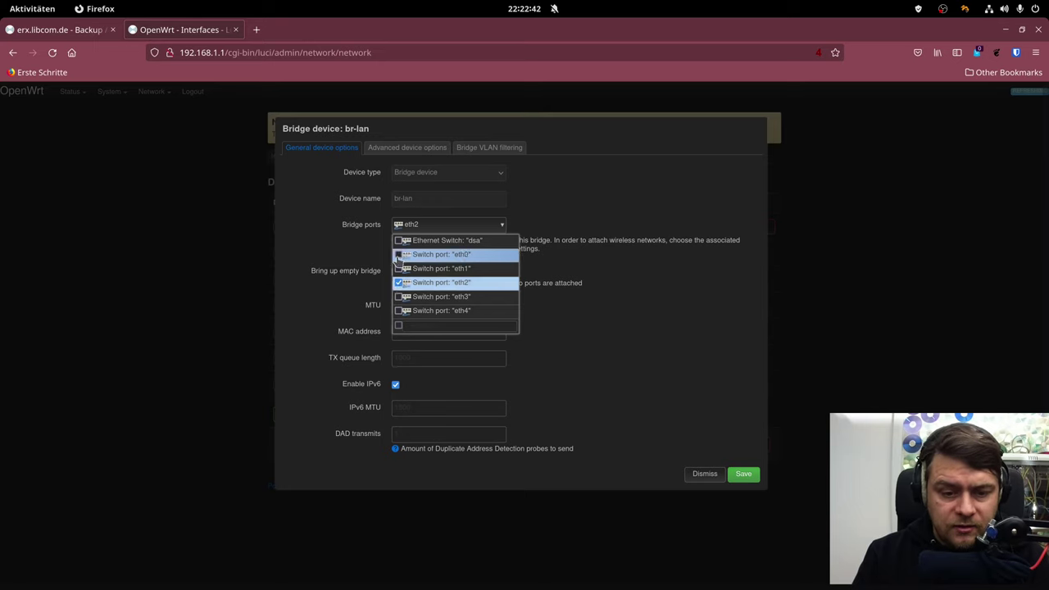
pyautogui.click(399, 269)
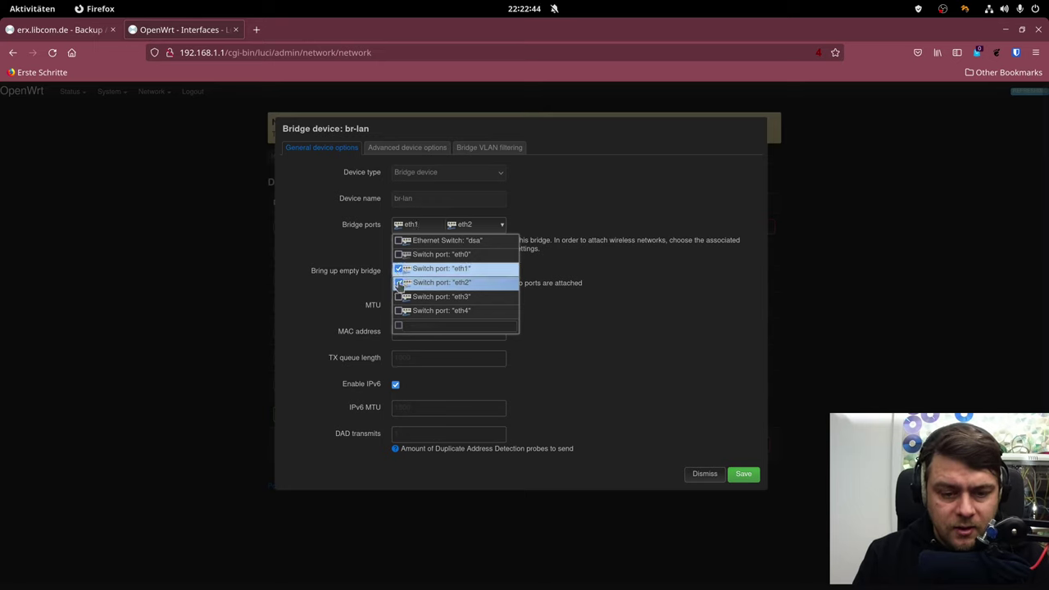
pyautogui.click(399, 283)
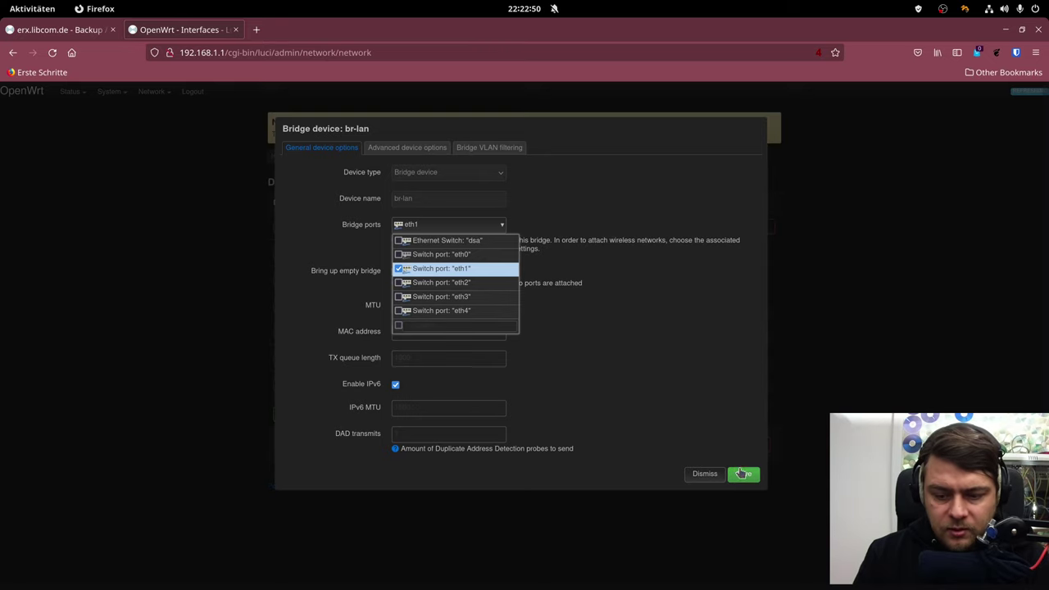
pyautogui.click(742, 474)
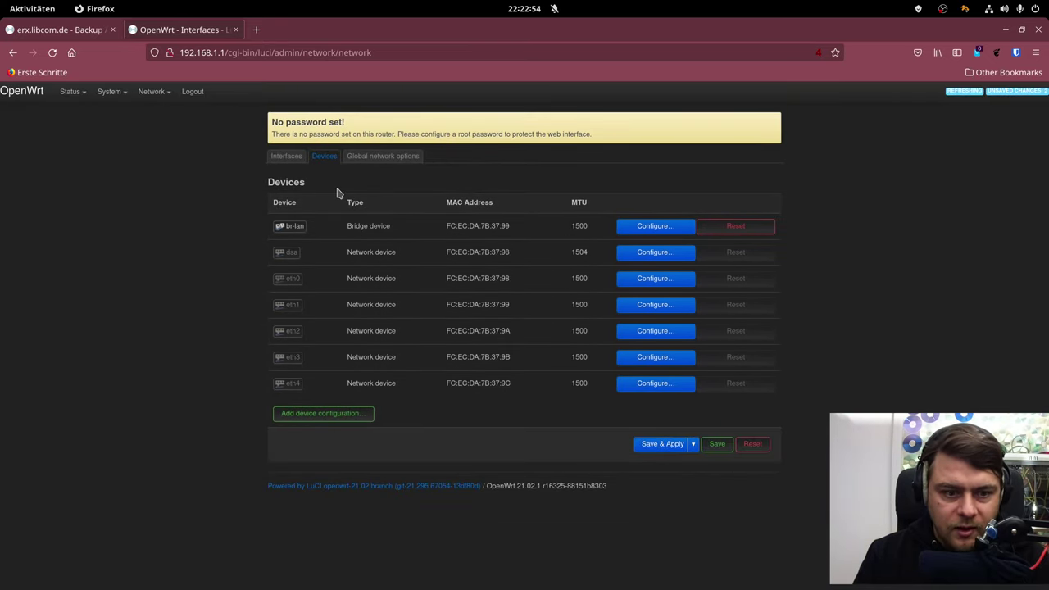
# Add a new device configuration of type Bridge device and name it mainbridge
pyautogui.click(339, 415)
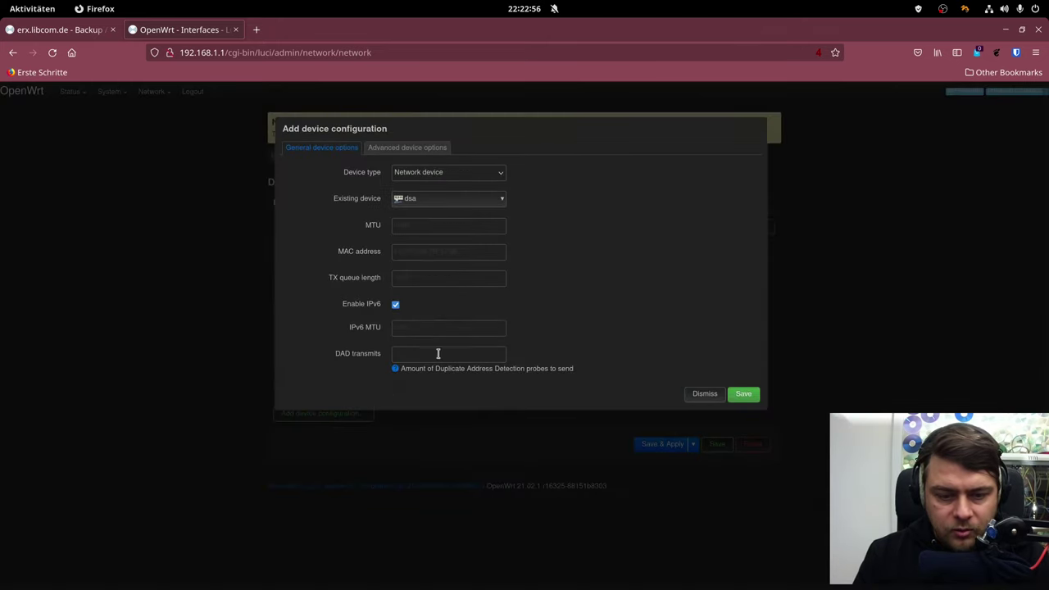
pyautogui.click(435, 175)
pyautogui.click(434, 205)
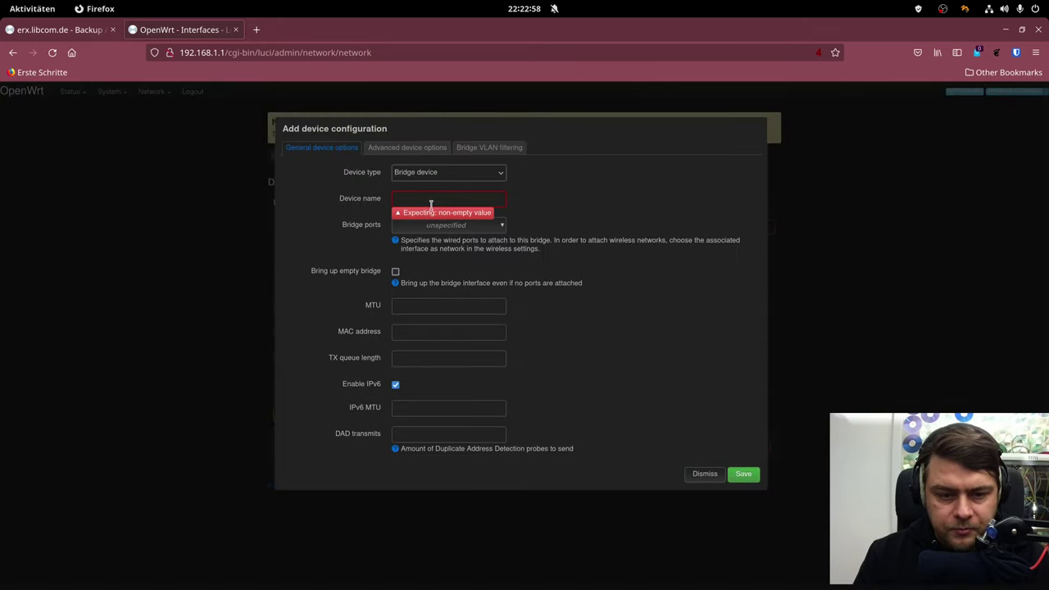
pyautogui.click(418, 201)
pyautogui.write('mainbrid')
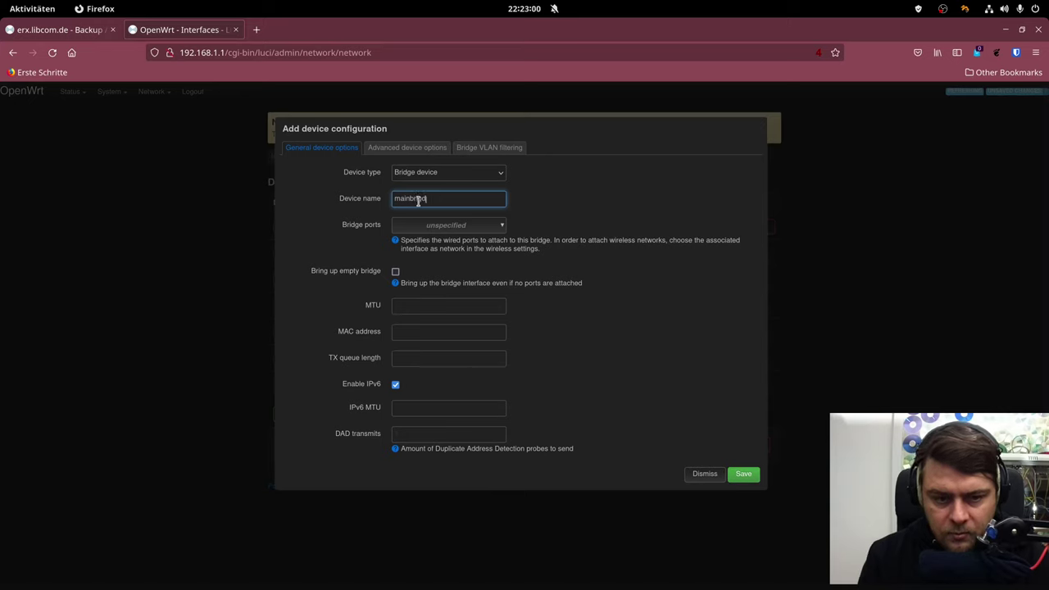
pyautogui.write('g')
pyautogui.press('BackSpace')
pyautogui.press('BackSpace')
pyautogui.press('BackSpace')
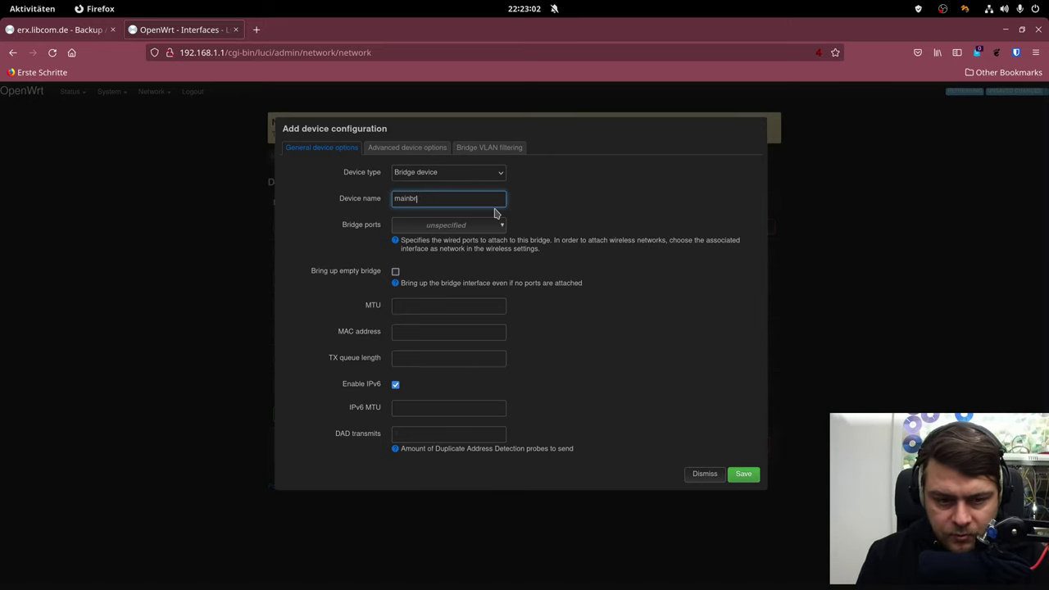
pyautogui.write('idge')
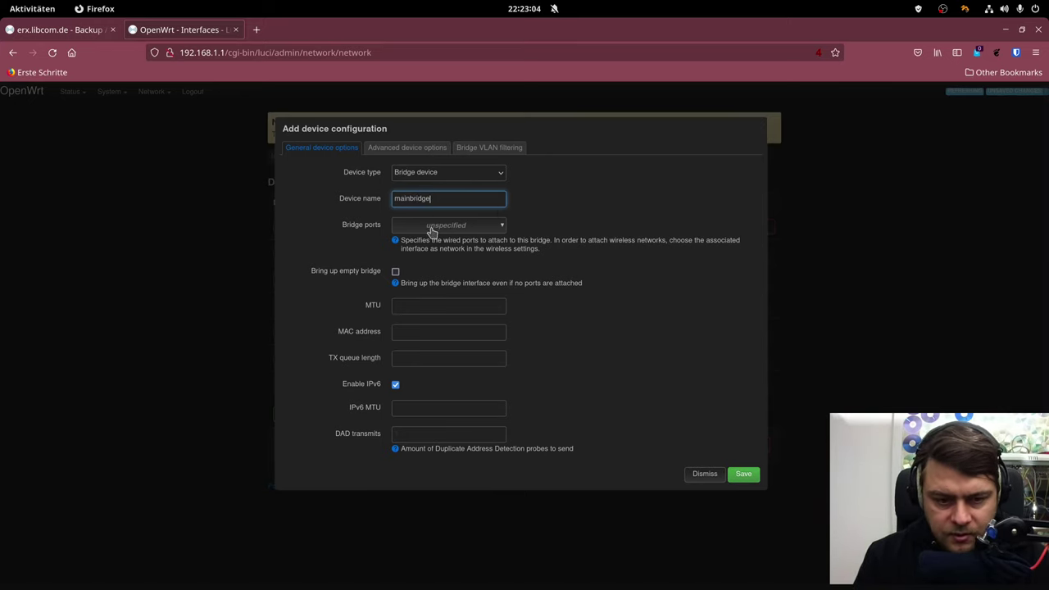
# Assign switch port eth0 to the mainbridge bridge and save the device
pyautogui.click(431, 225)
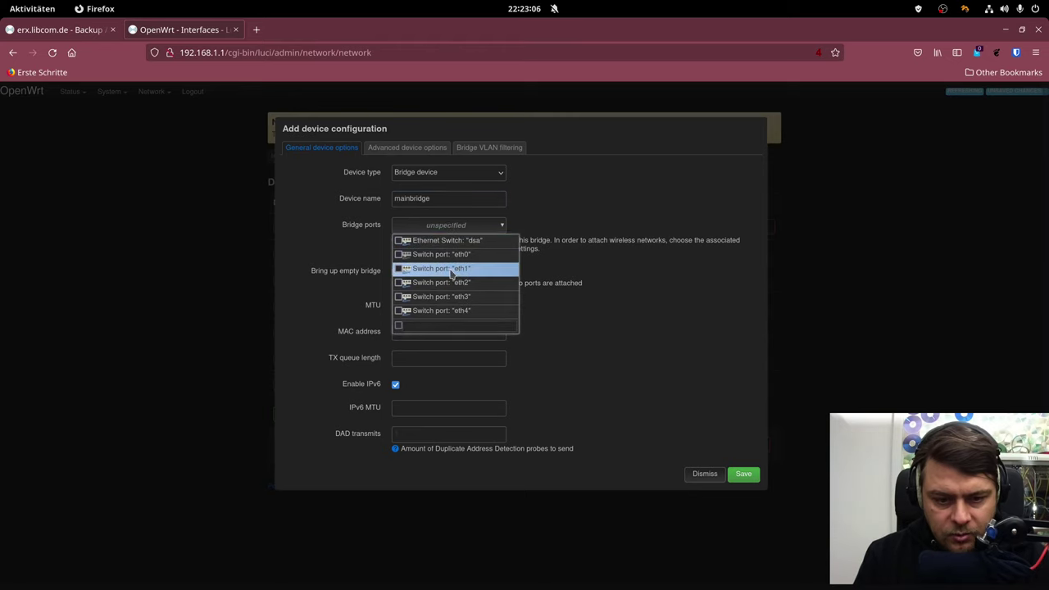
pyautogui.click(449, 254)
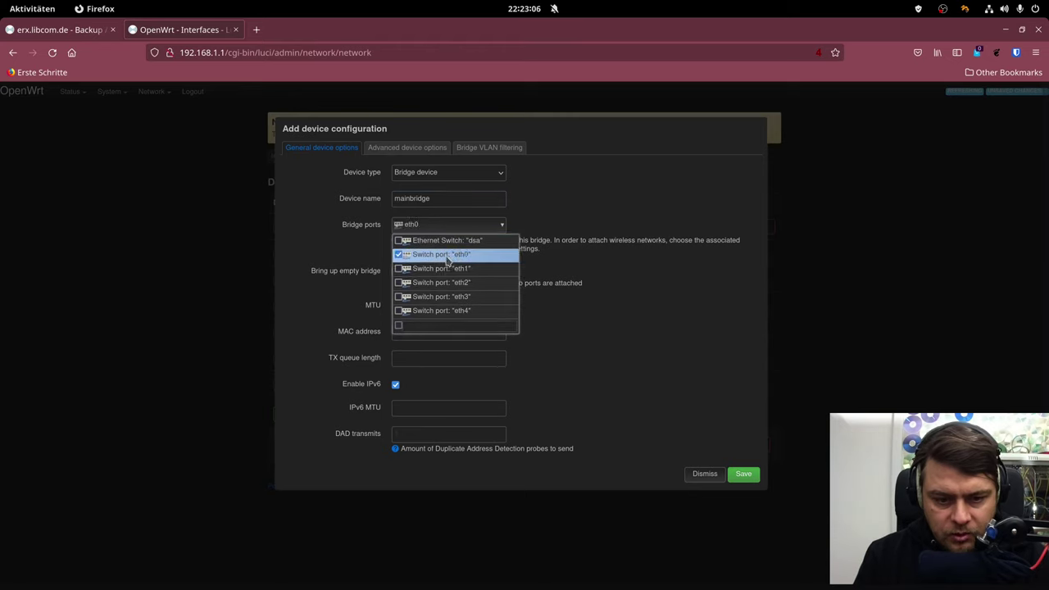
pyautogui.click(744, 474)
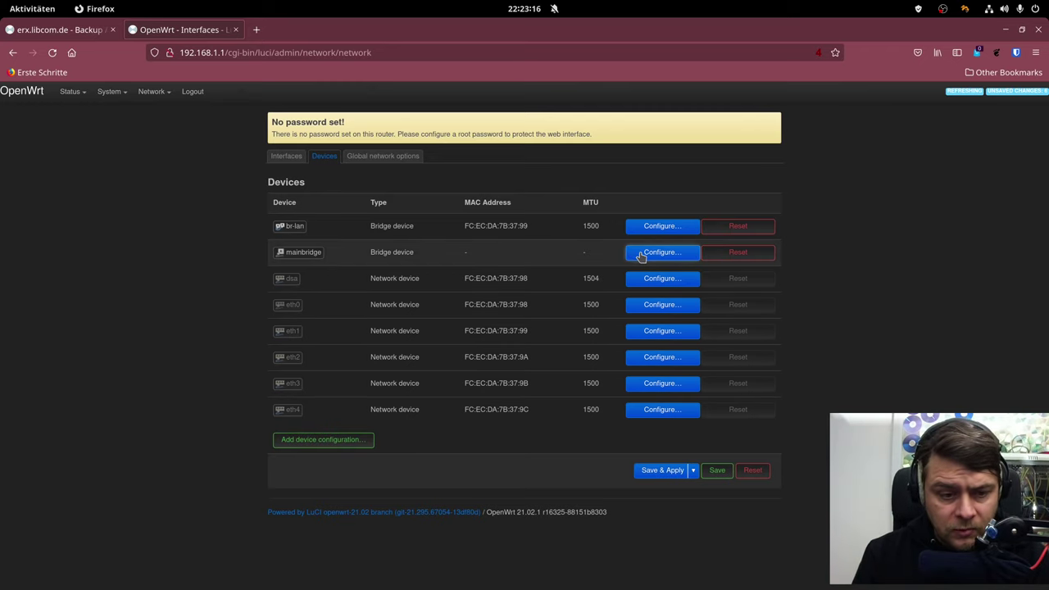
# Add VLAN ID 62 to mainbridge's bridge VLAN filtering with eth0 as egress tagged, and save the device
pyautogui.click(282, 156)
pyautogui.click(318, 156)
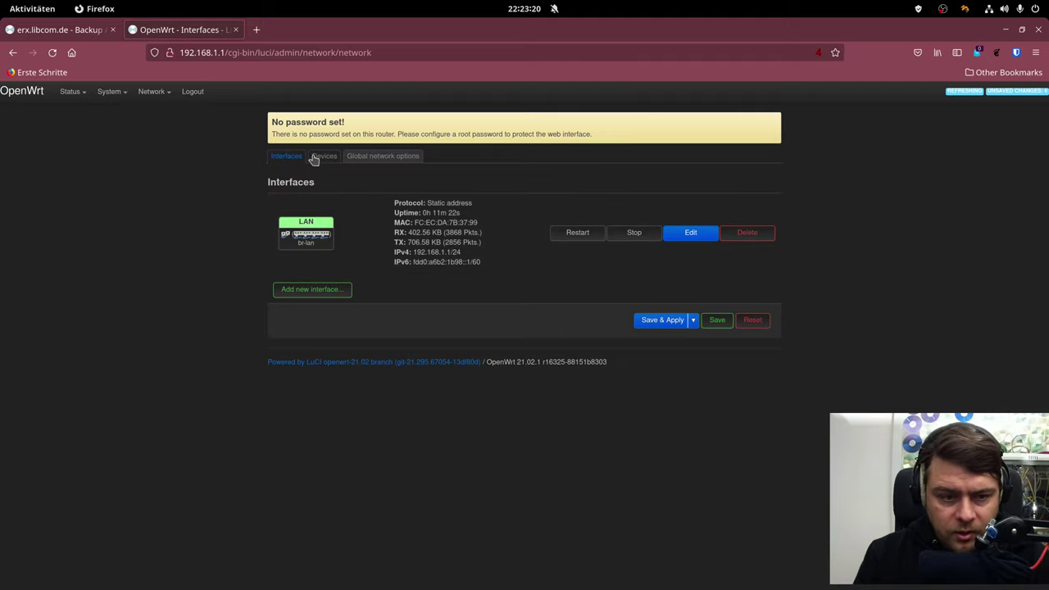
pyautogui.click(640, 252)
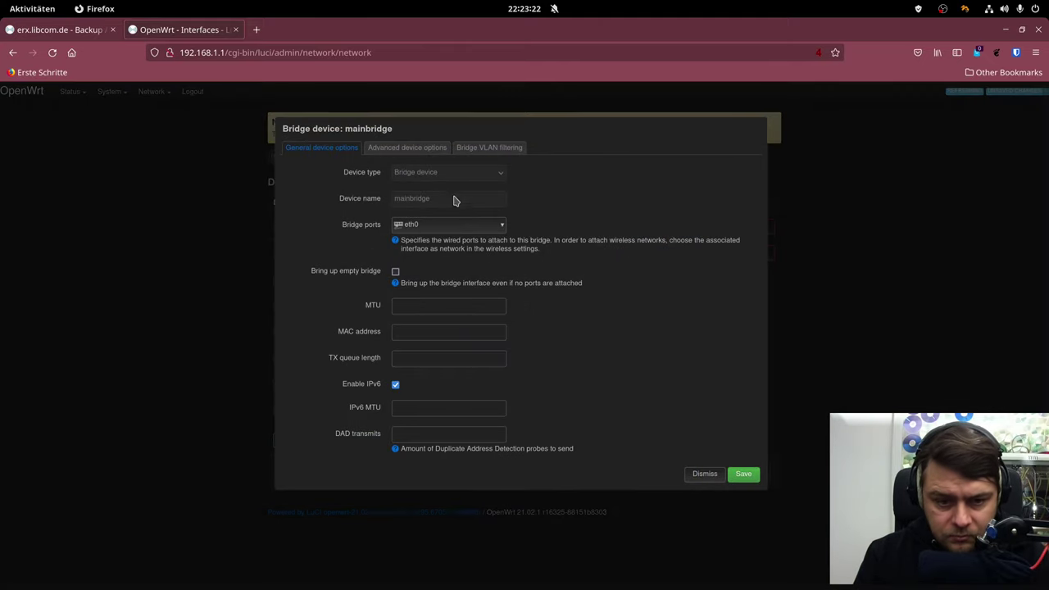
pyautogui.click(479, 153)
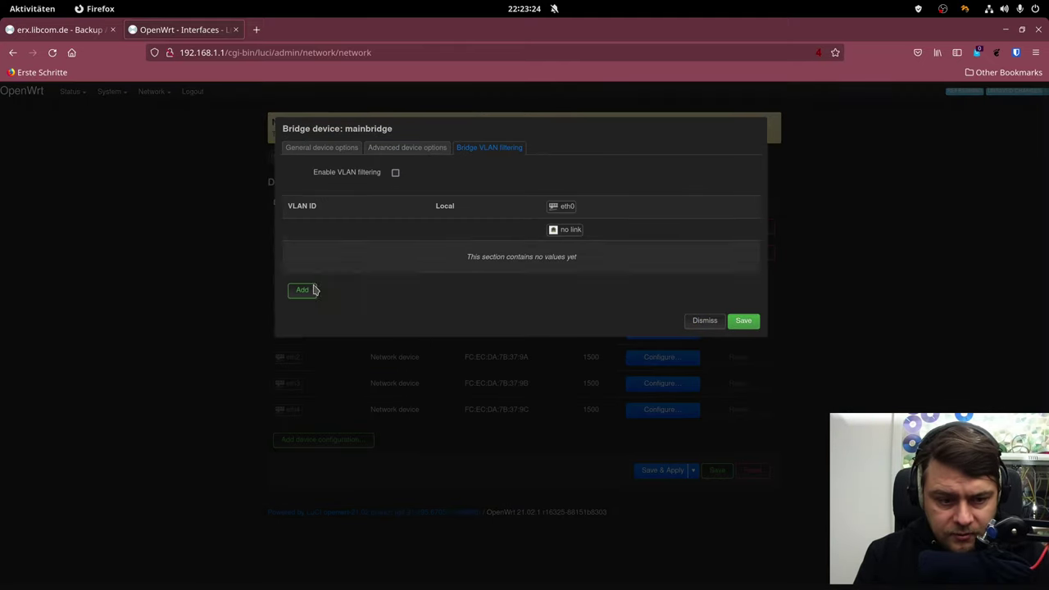
pyautogui.click(300, 291)
pyautogui.doubleClick(308, 257)
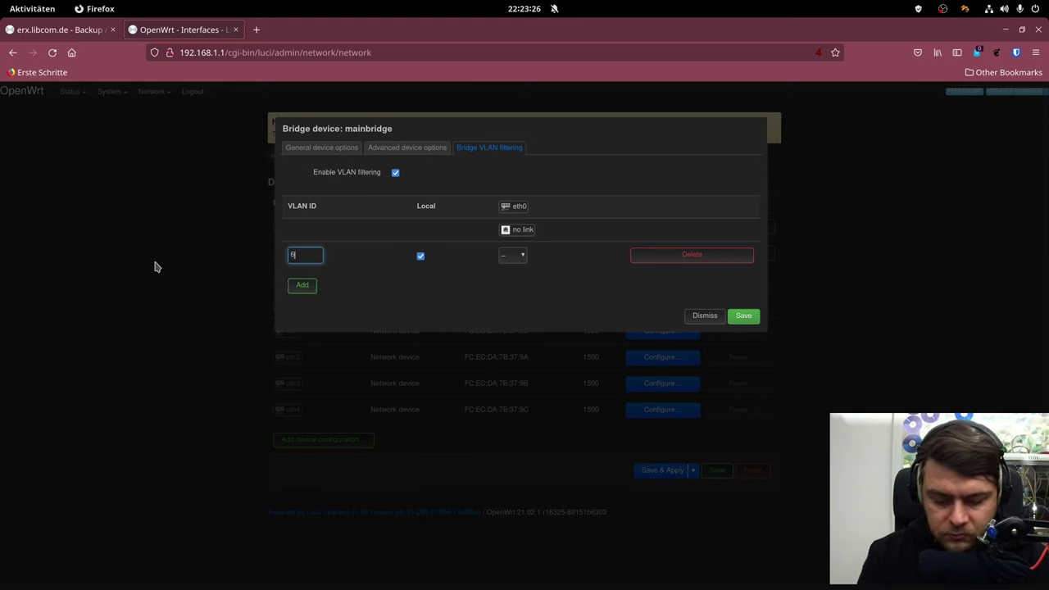
pyautogui.click(510, 256)
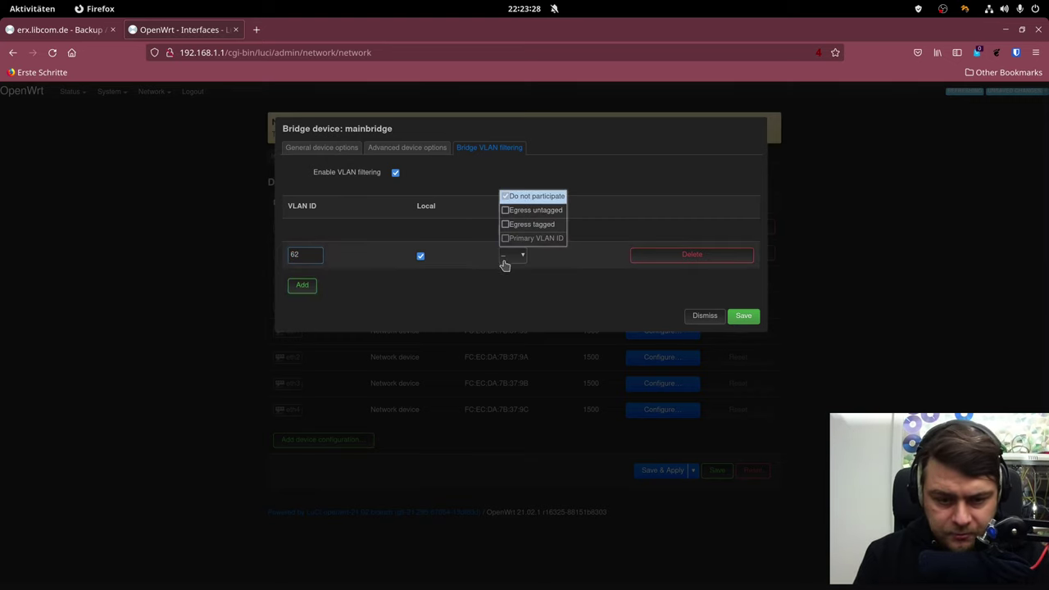
pyautogui.click(518, 224)
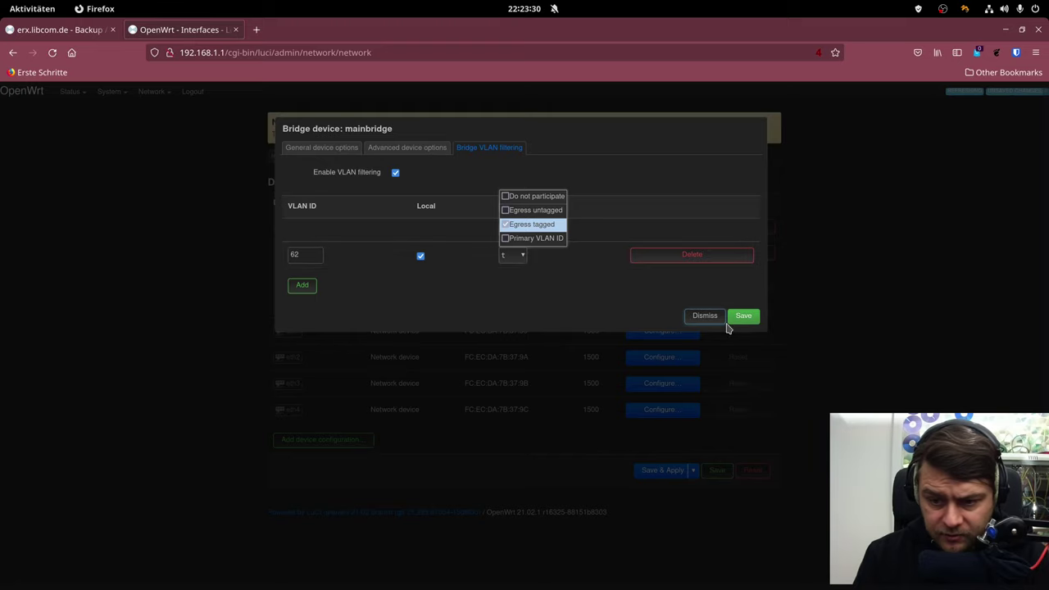
pyautogui.click(741, 319)
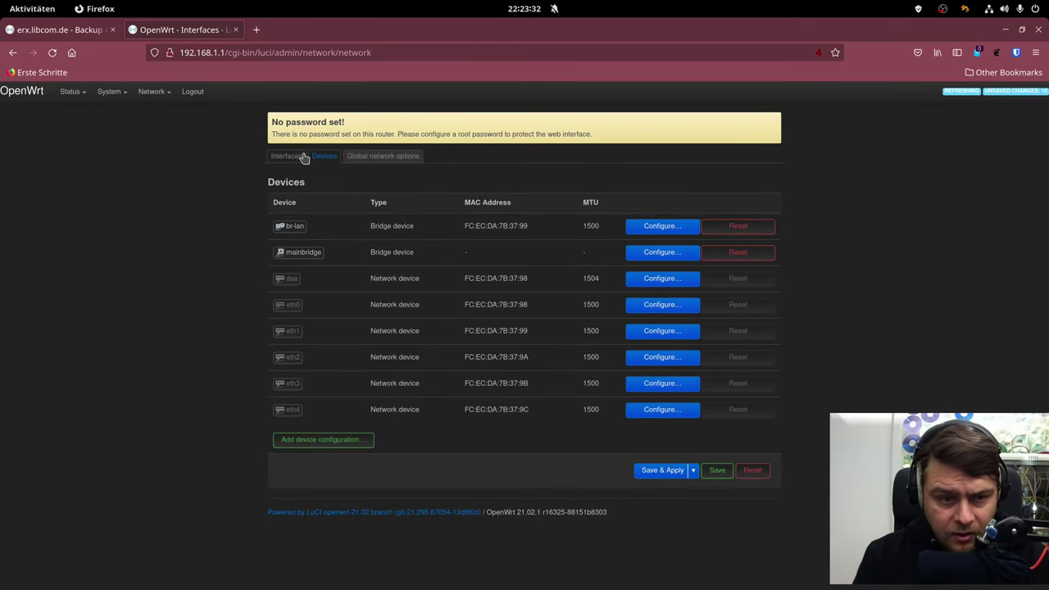
# Create a new interface named mgmt with the Static address protocol on the software VLAN device mainbridge.62
pyautogui.click(286, 157)
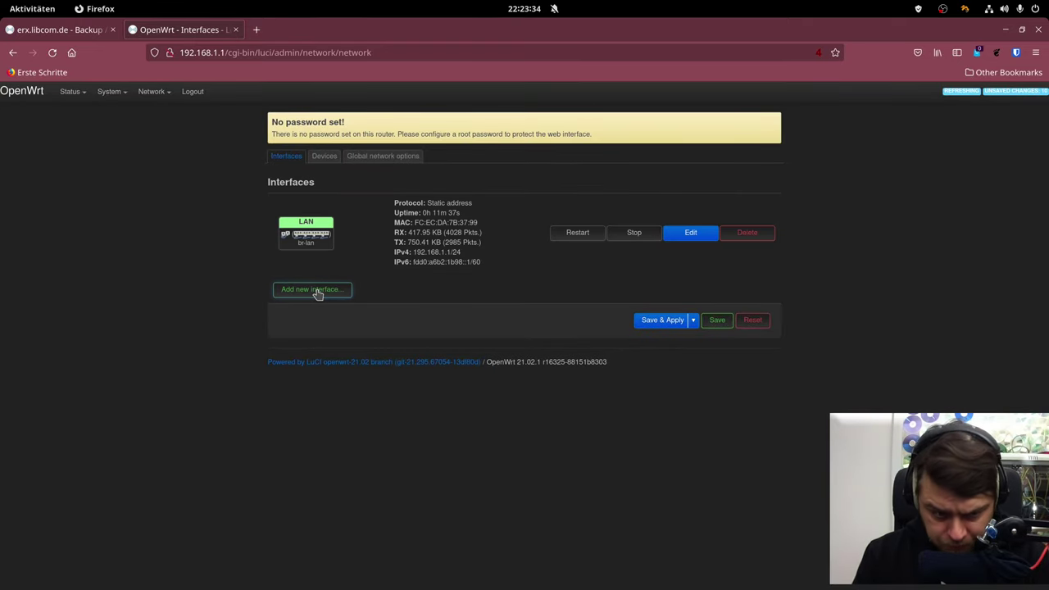
pyautogui.click(319, 292)
pyautogui.click(435, 150)
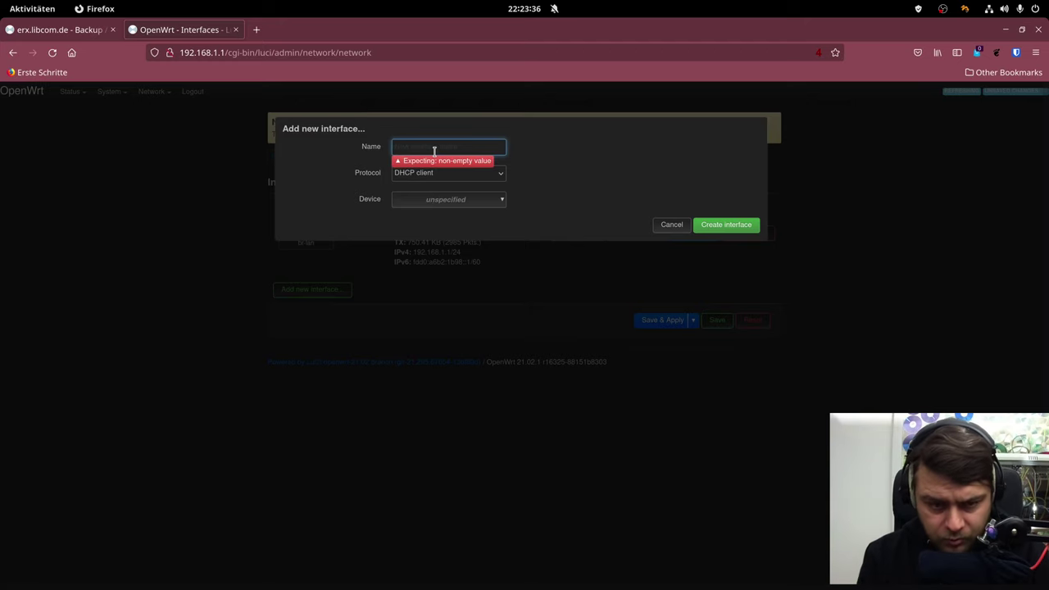
pyautogui.write('mgmt')
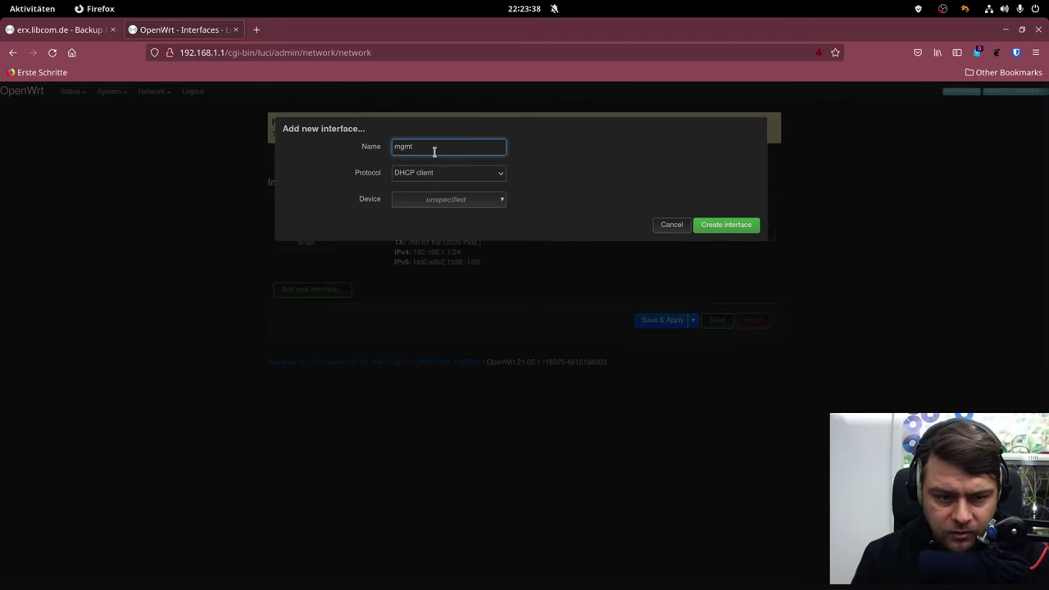
pyautogui.click(466, 173)
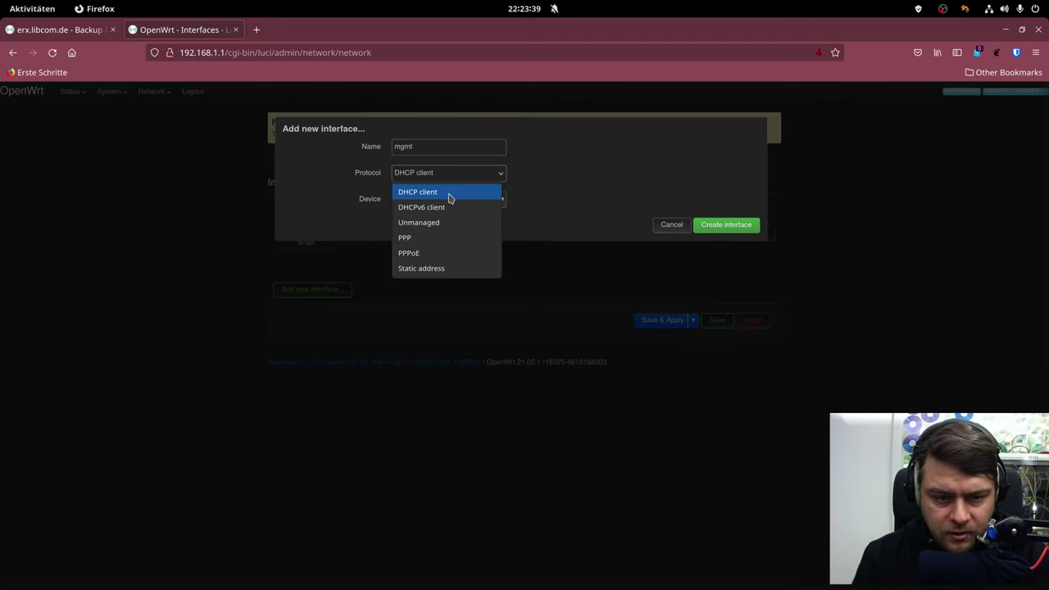
pyautogui.click(439, 268)
pyautogui.click(447, 202)
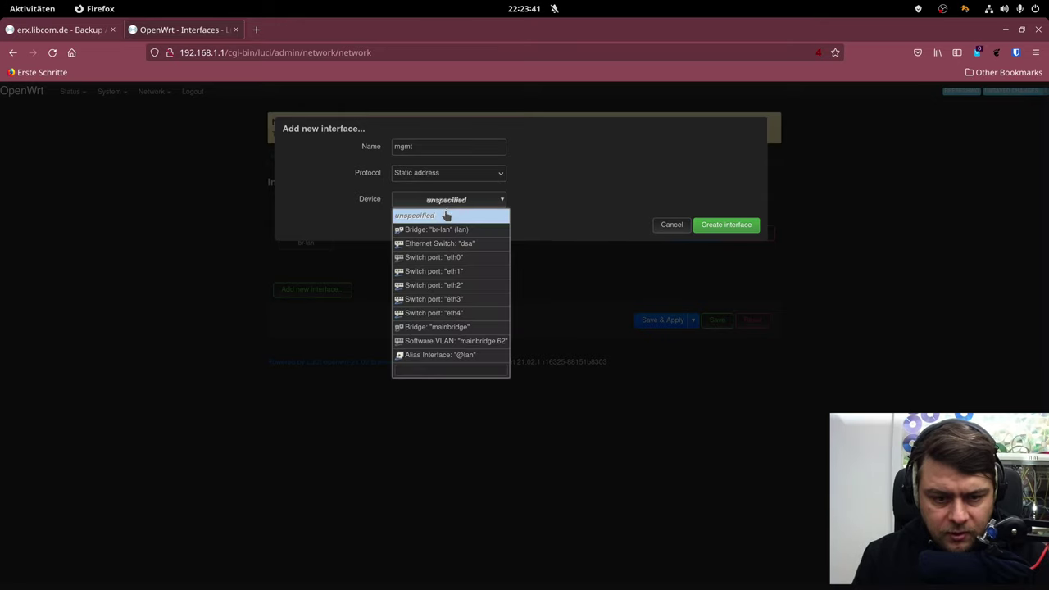
pyautogui.click(445, 340)
pyautogui.click(730, 234)
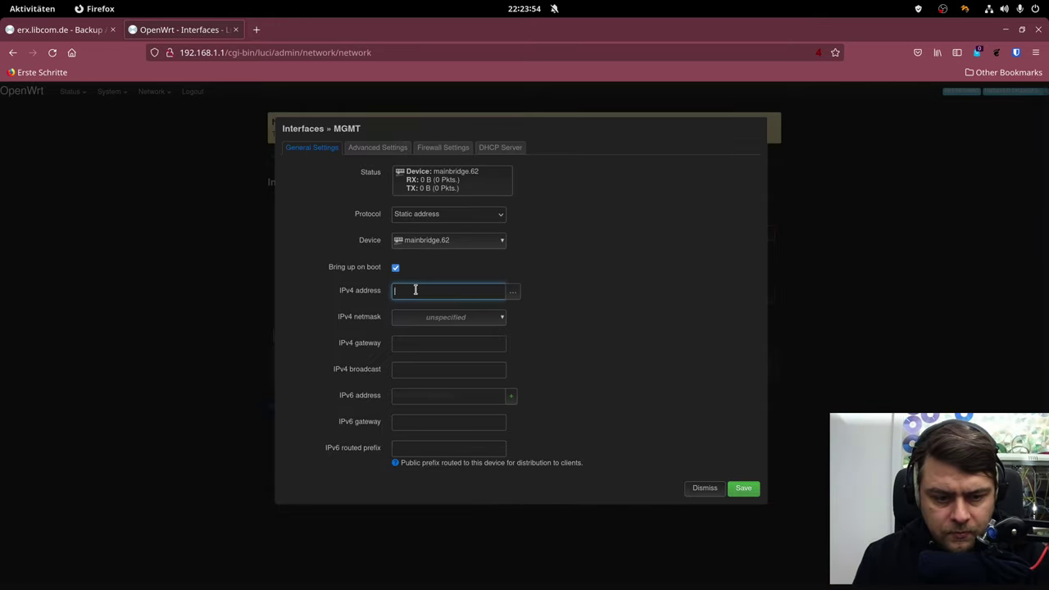
# Set the MGMT interface's IPv4 address to 10.10.129.10 and its netmask to the custom value 255.255.255.192
pyautogui.write('129.10')
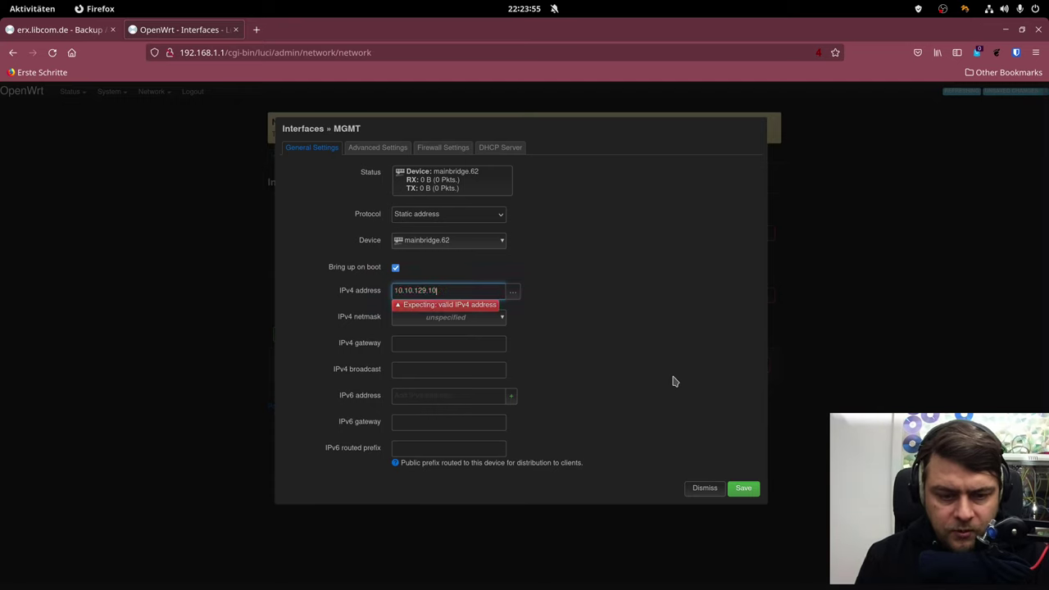
pyautogui.click(482, 318)
pyautogui.write('255')
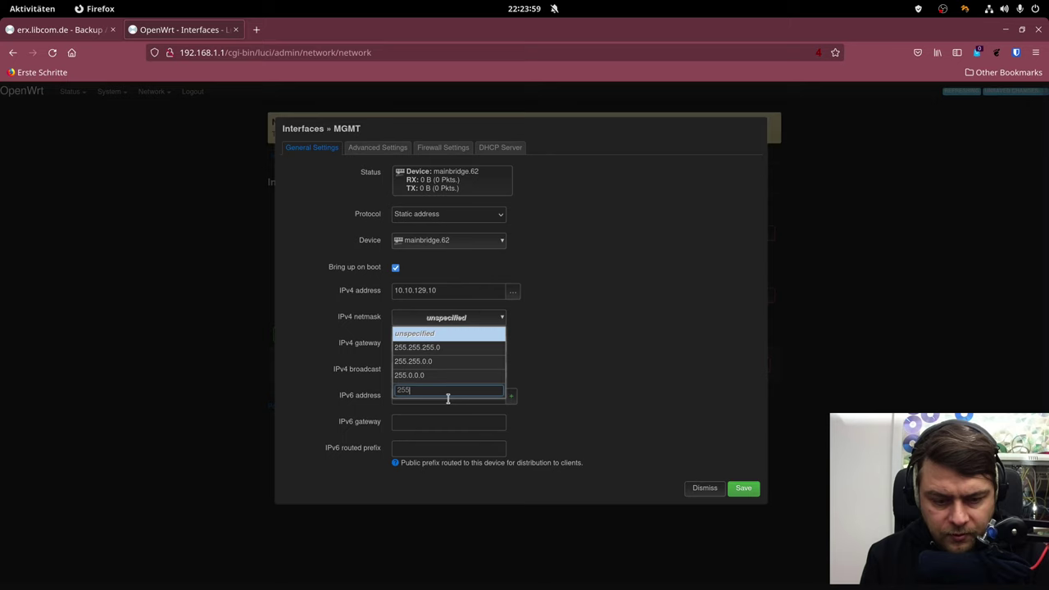
pyautogui.write('.255.255.0')
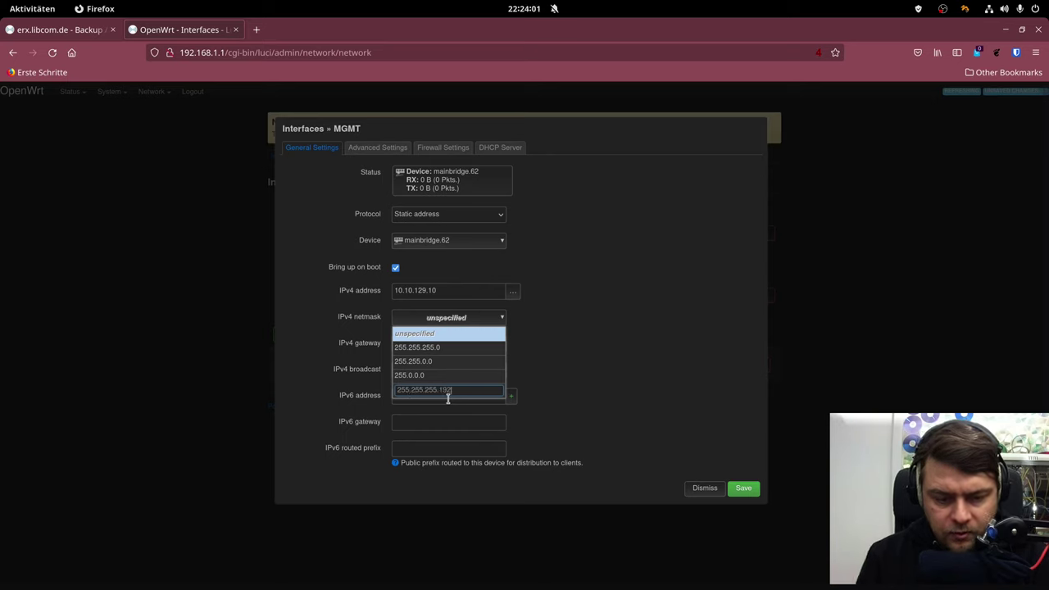
pyautogui.press('Return')
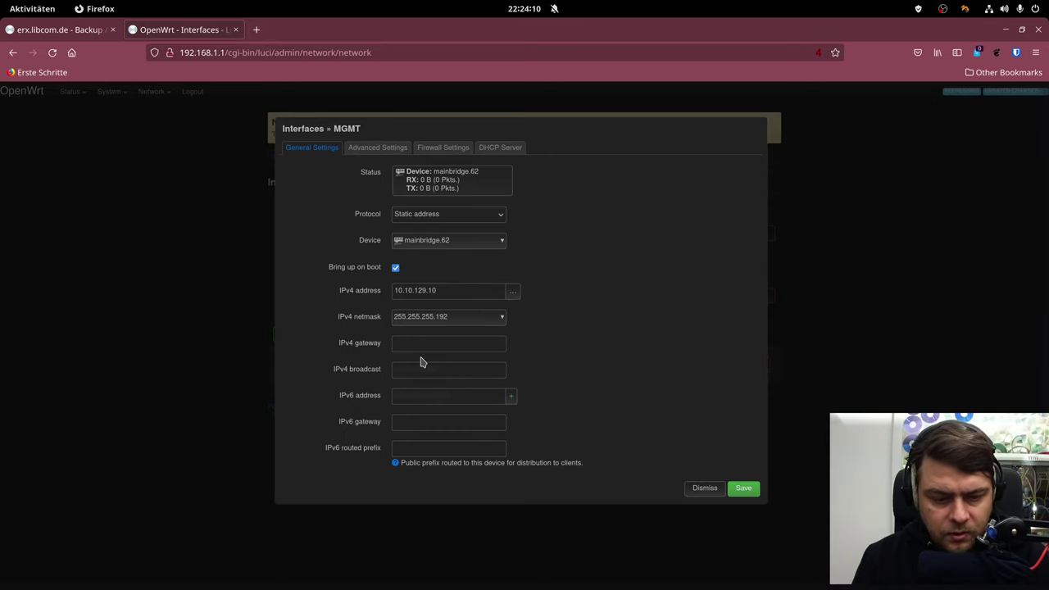
# Add the IPv6 address 2001:4dd0:28d4:7300::11/64 to the MGMT interface and set its IPv6 gateway to 2001:4dd0:28d4:7300::1
pyautogui.click(424, 395)
pyautogui.write('2001:4dd8:28d4:7300::11/64')
pyautogui.press('Return')
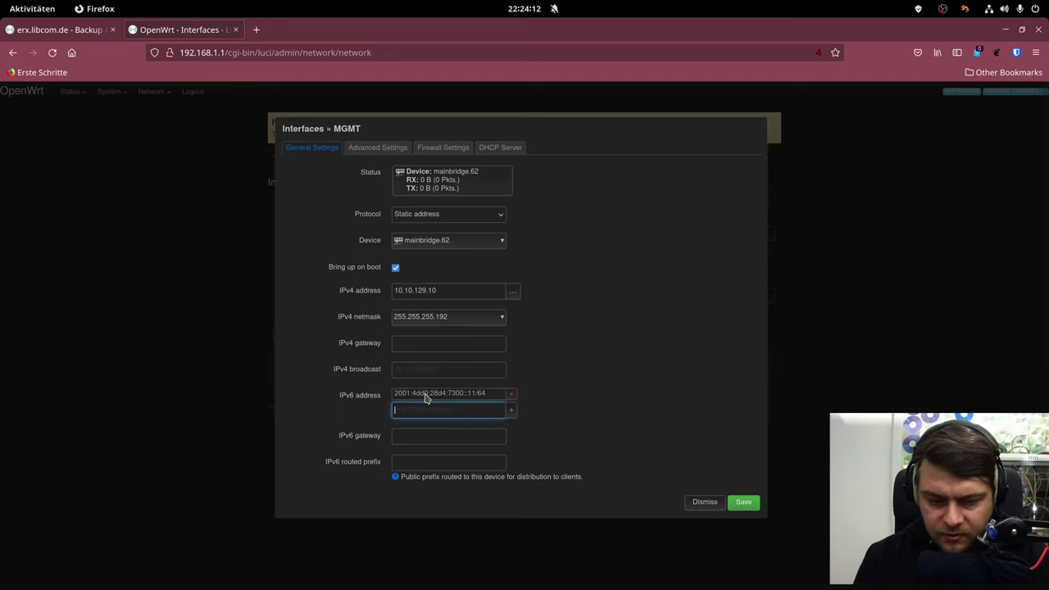
pyautogui.click(421, 436)
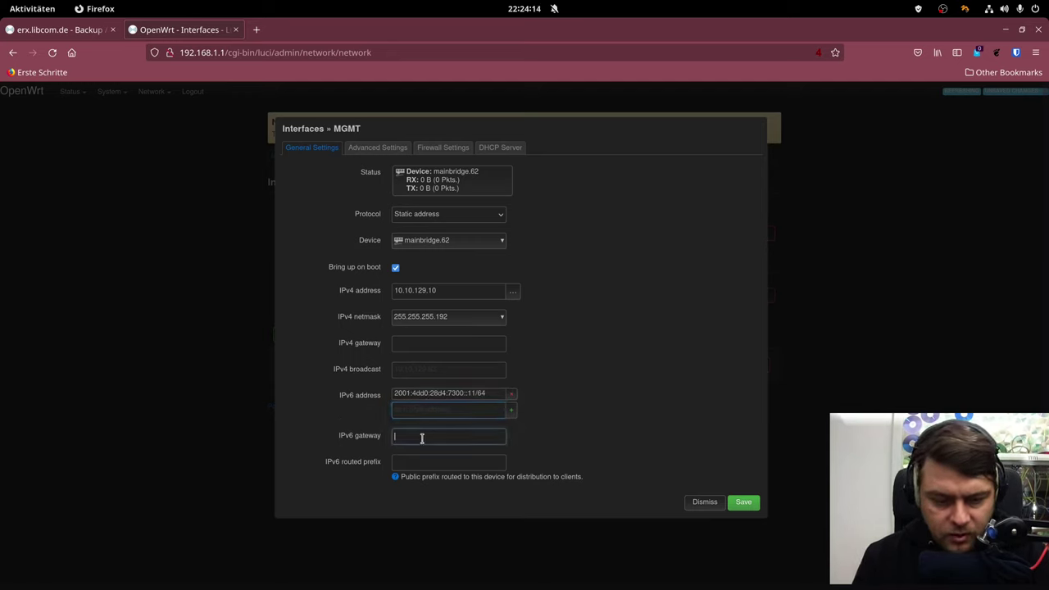
pyautogui.hotkey('ctrl', 'v')
pyautogui.press('BackSpace')
pyautogui.press('BackSpace')
pyautogui.press('BackSpace')
pyautogui.press('BackSpace')
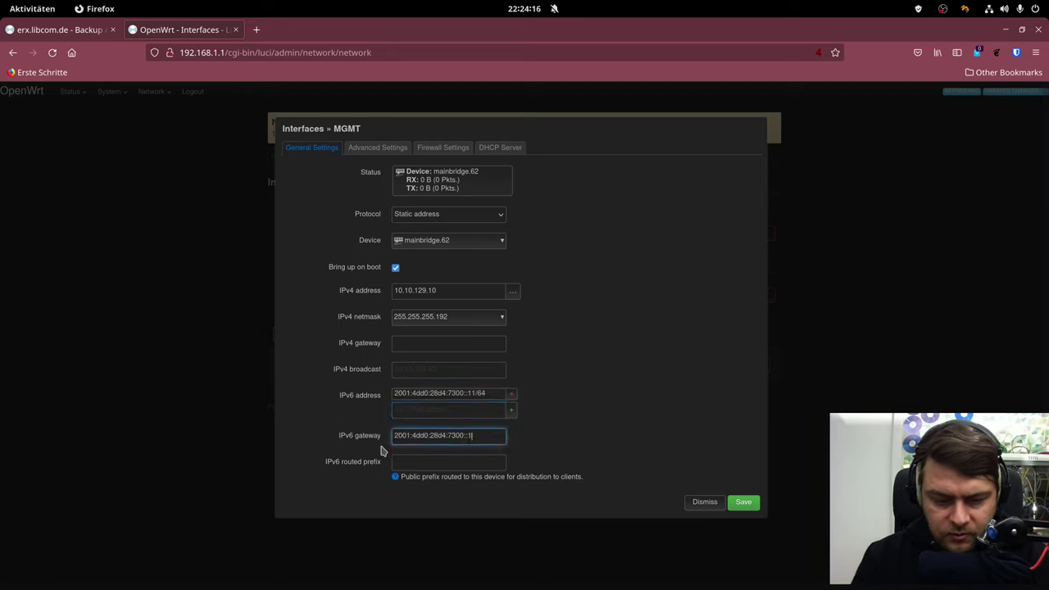
# Set the MGMT interface's IPv4 gateway to 10.10.129.1, reusing the interface's own IPv4 address as the starting text
pyautogui.click(445, 294)
pyautogui.hotkey('ctrl', 'a')
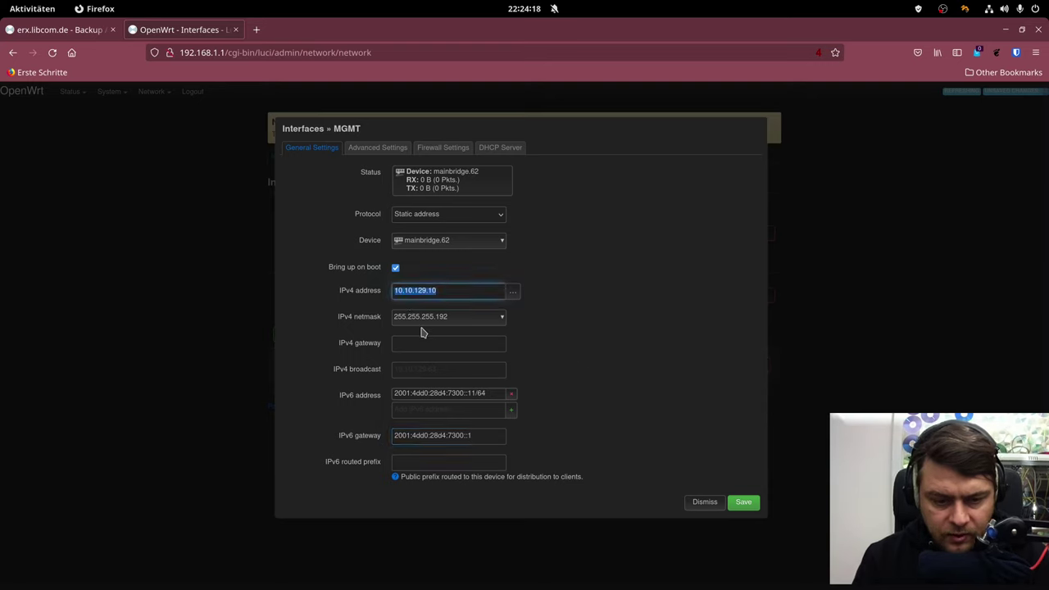
pyautogui.hotkey('ctrl', 'c')
pyautogui.click(422, 343)
pyautogui.hotkey('ctrl', 'v')
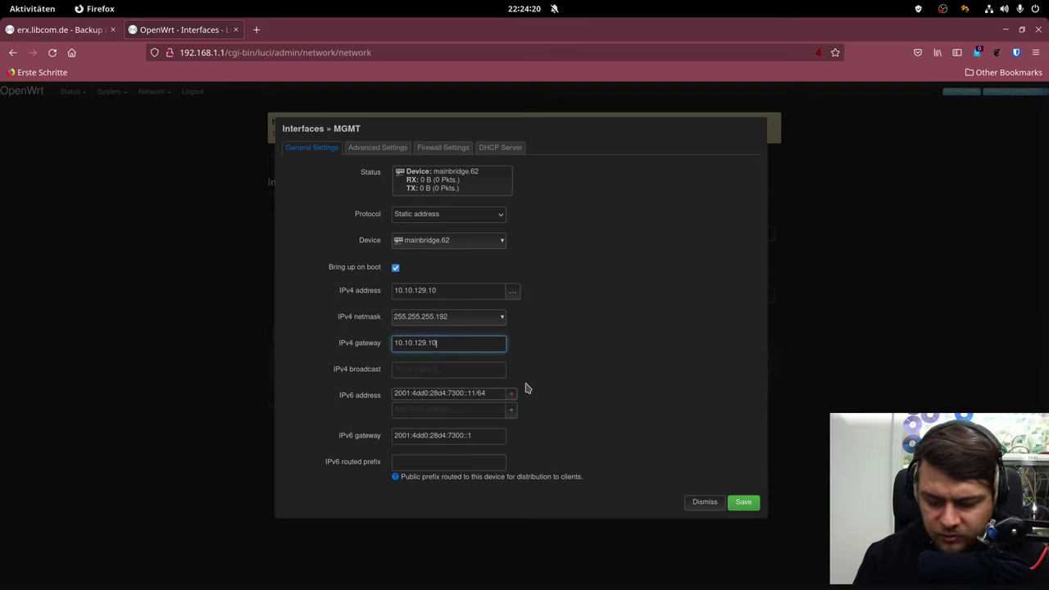
pyautogui.press('BackSpace')
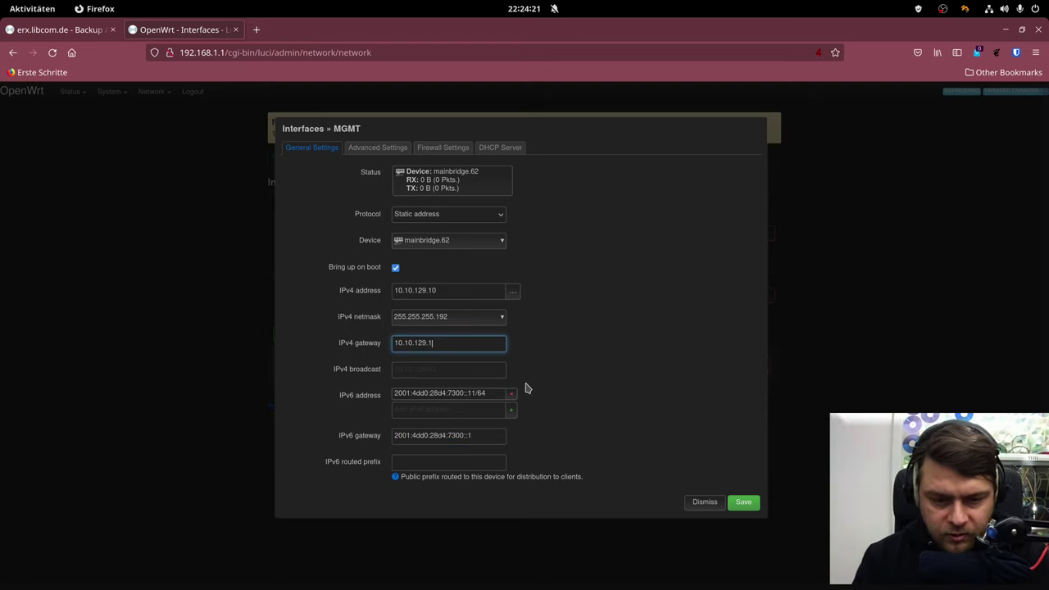
# Save the MGMT interface settings and apply all pending network changes to the router
pyautogui.click(740, 503)
pyautogui.click(677, 371)
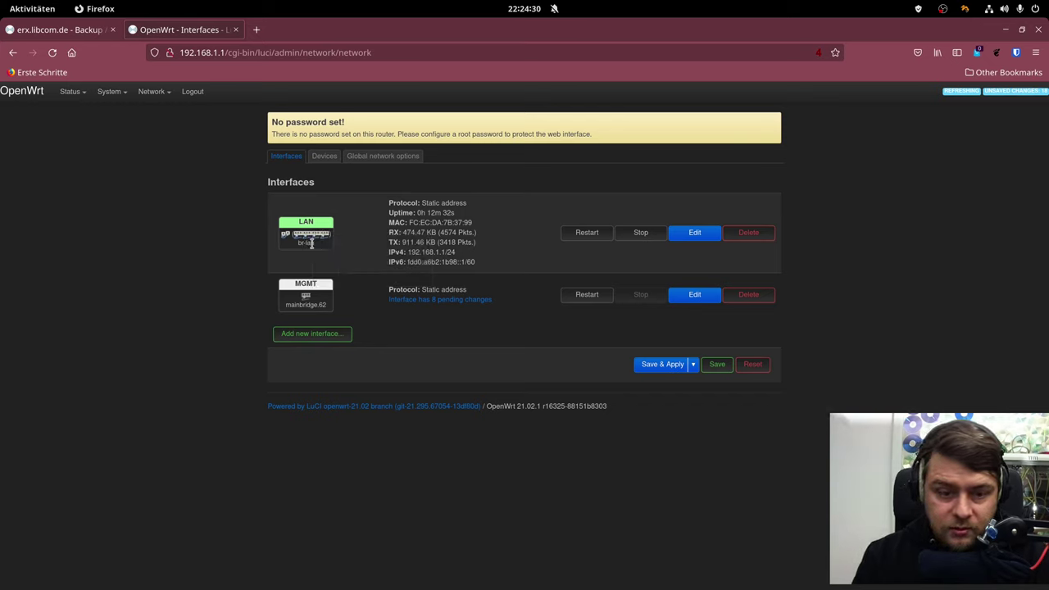
pyautogui.click(652, 366)
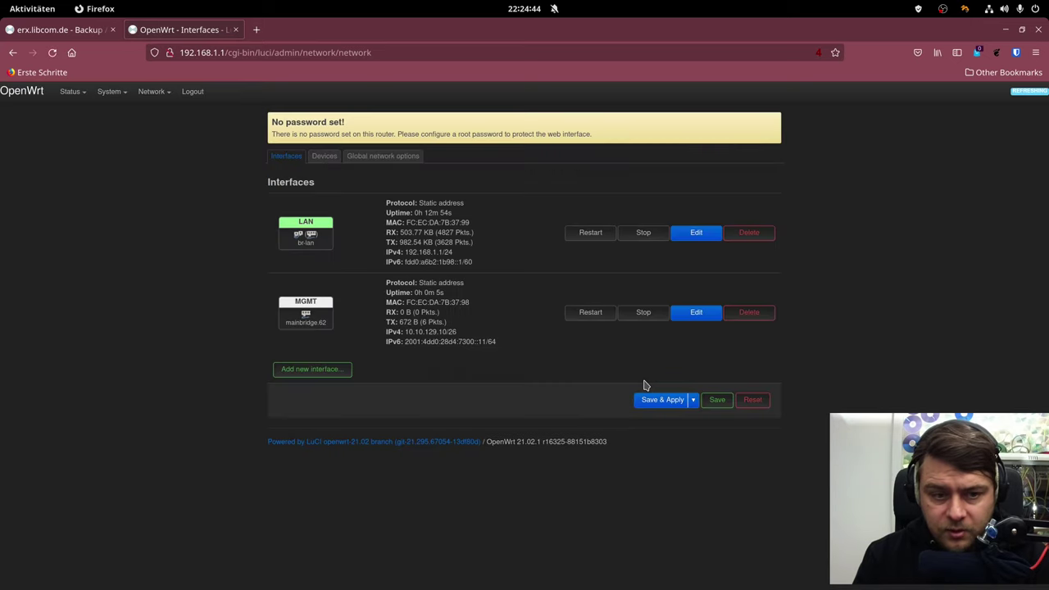
# Switch to Terminator, ping erx.libcom.de from a local shell in a new split pane, and close the pane
pyautogui.hotkey('alt', 'Tab')
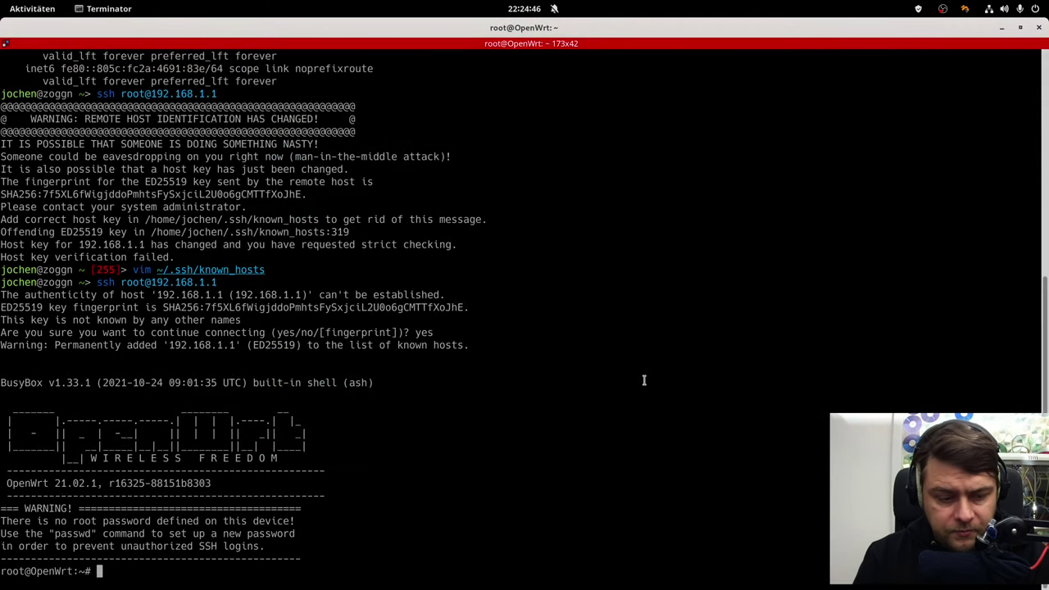
pyautogui.hotkey('ctrl', 'shift', 'o')
pyautogui.write('ping er')
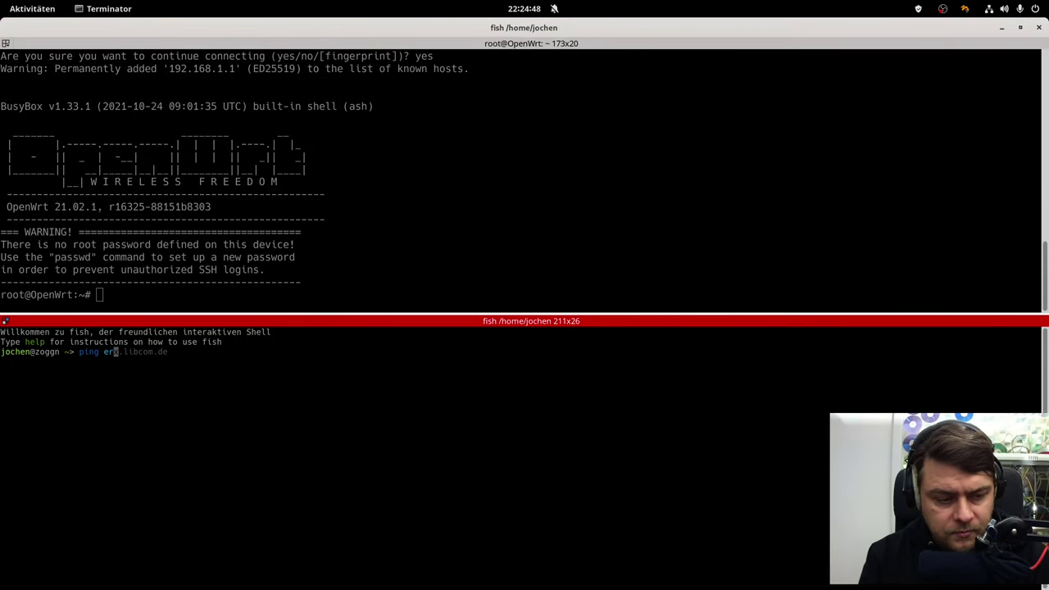
pyautogui.write('x.libcom.de')
pyautogui.press('Return')
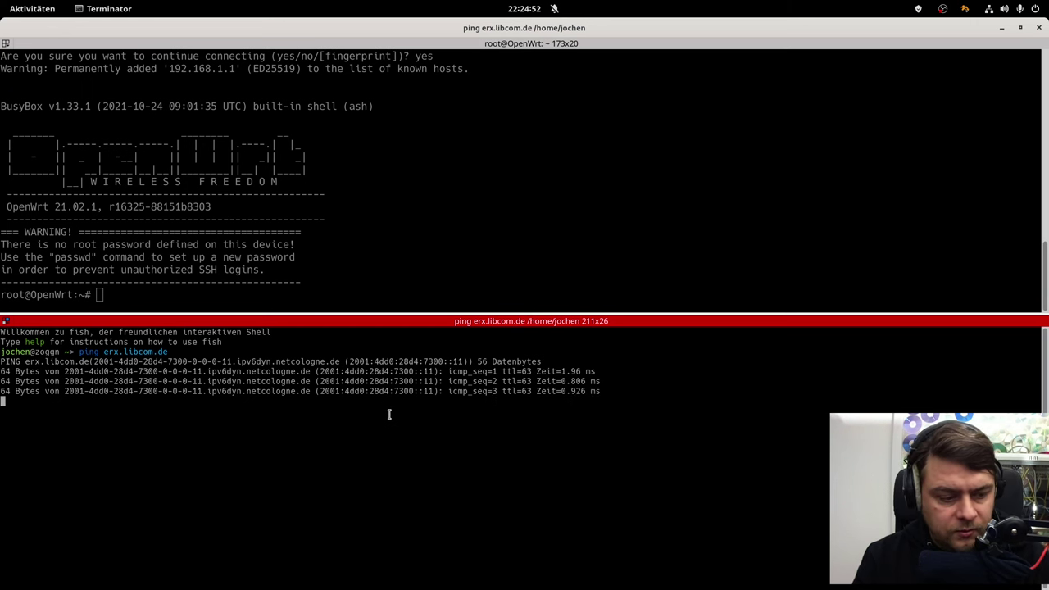
pyautogui.hotkey('ctrl', 'c')
pyautogui.hotkey('ctrl', 'd')
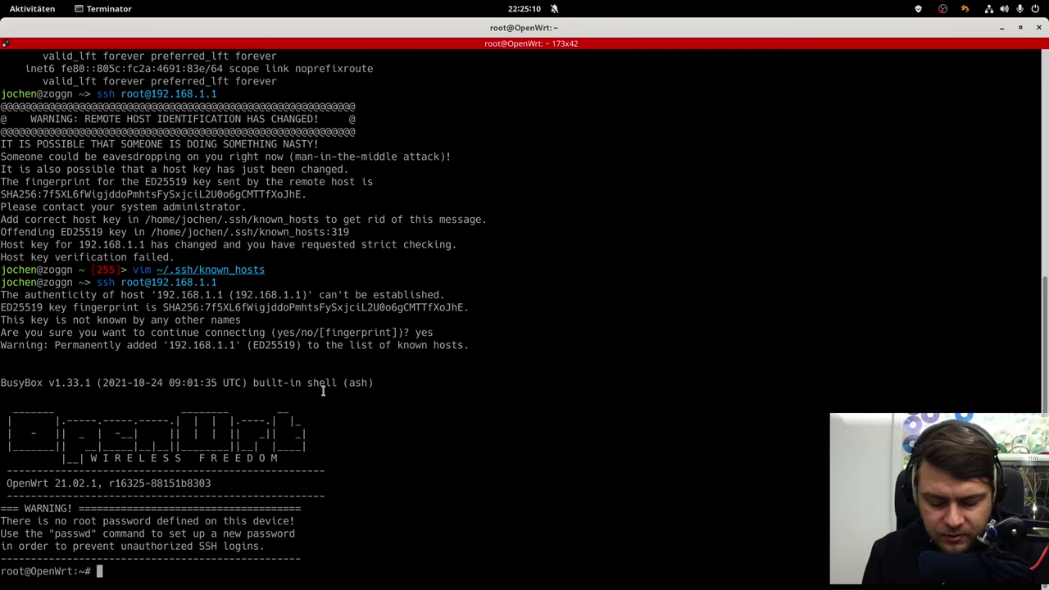
# Update the router's package lists with opkg update and install the python3 package with opkg
pyautogui.write('opgk update')
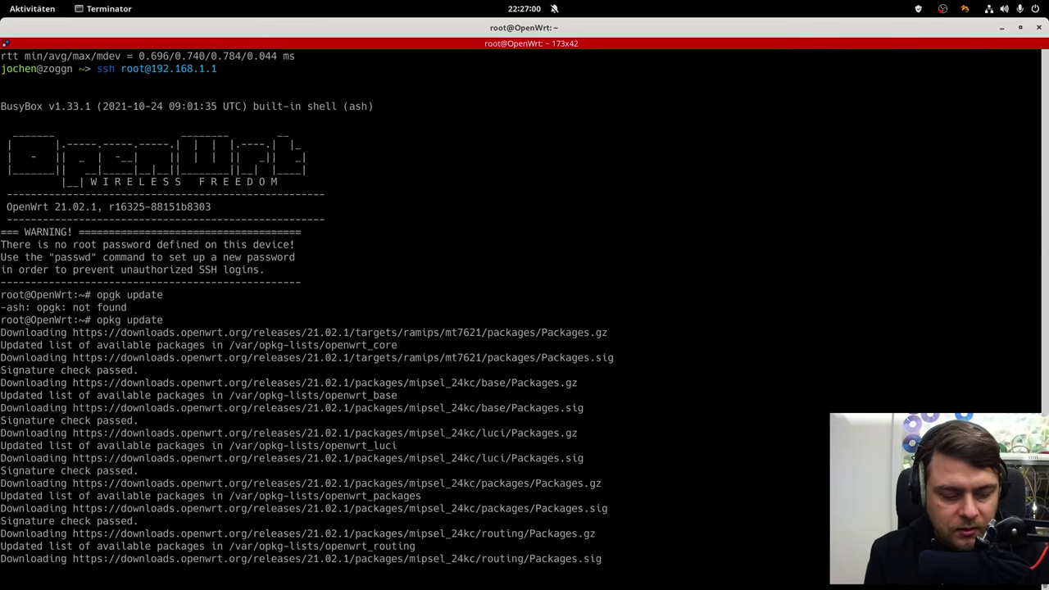
pyautogui.write('opkg install py')
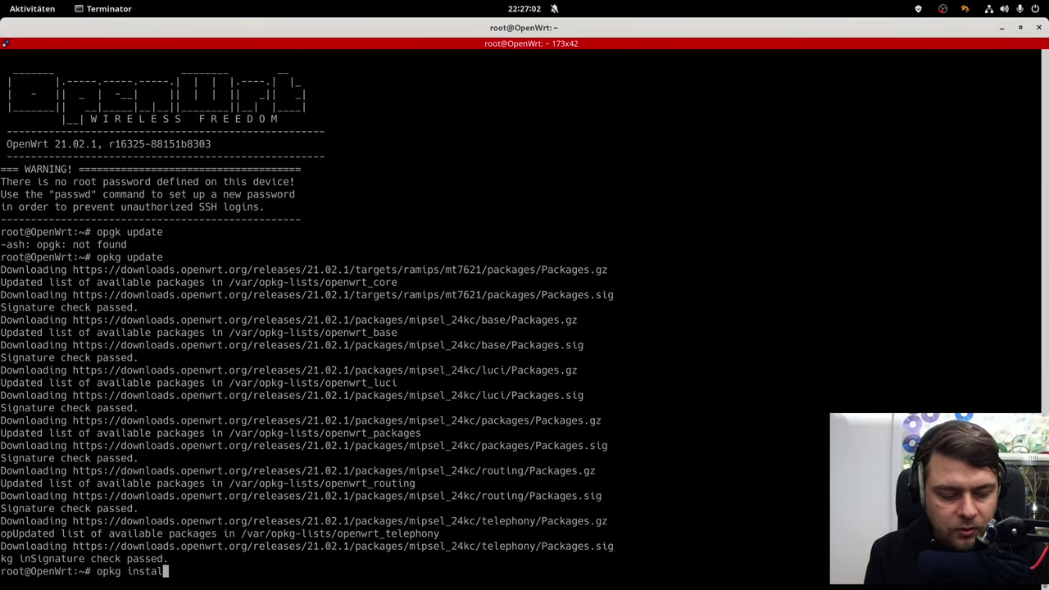
pyautogui.write('thon3')
pyautogui.press('Return')
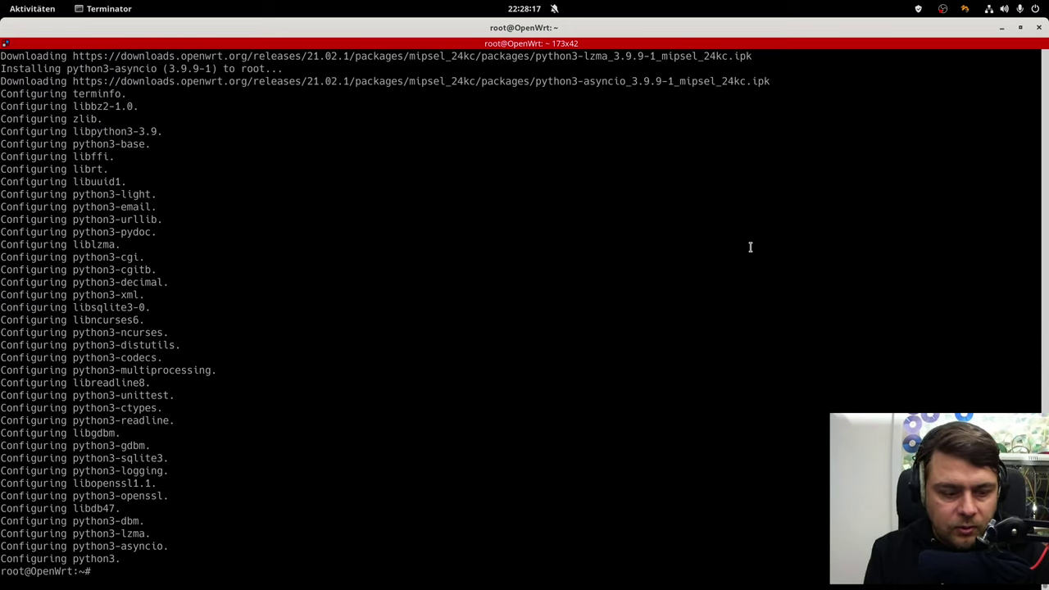
# Change to the /etc/dropbear/ directory in the router's shell
pyautogui.write('cd ')
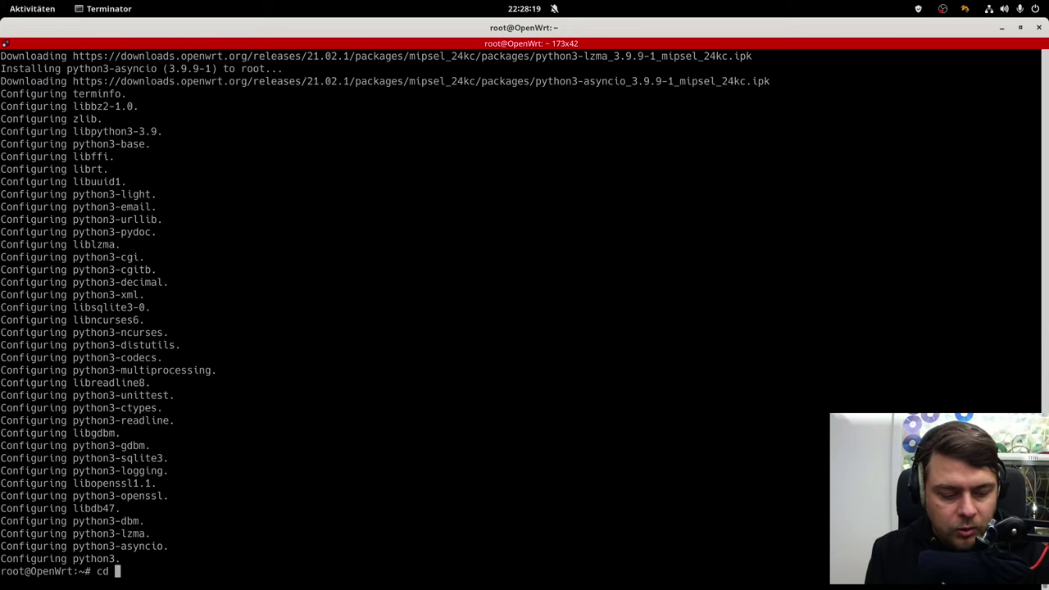
pyautogui.write('/etc/')
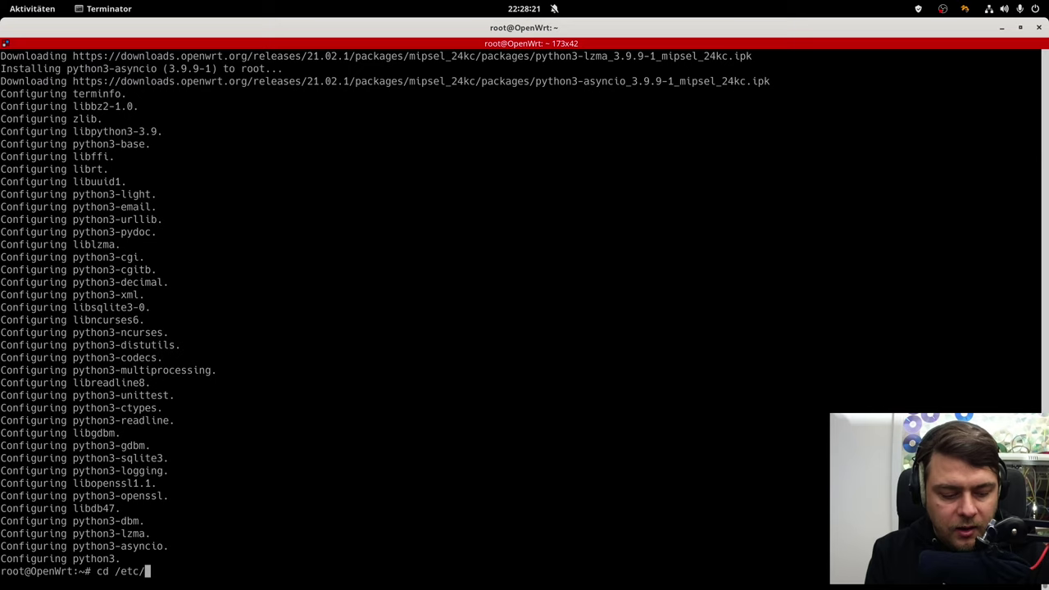
pyautogui.write('dropbear/')
pyautogui.press('Return')
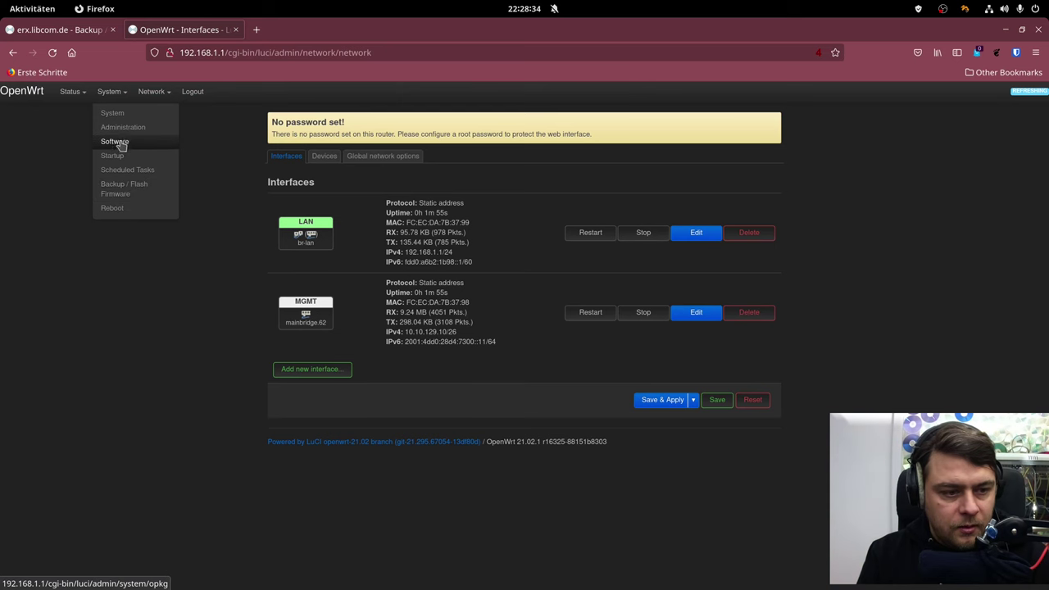
# Add the copied SSH public key to the router's SSH-Keys in the system administration settings
pyautogui.click(127, 130)
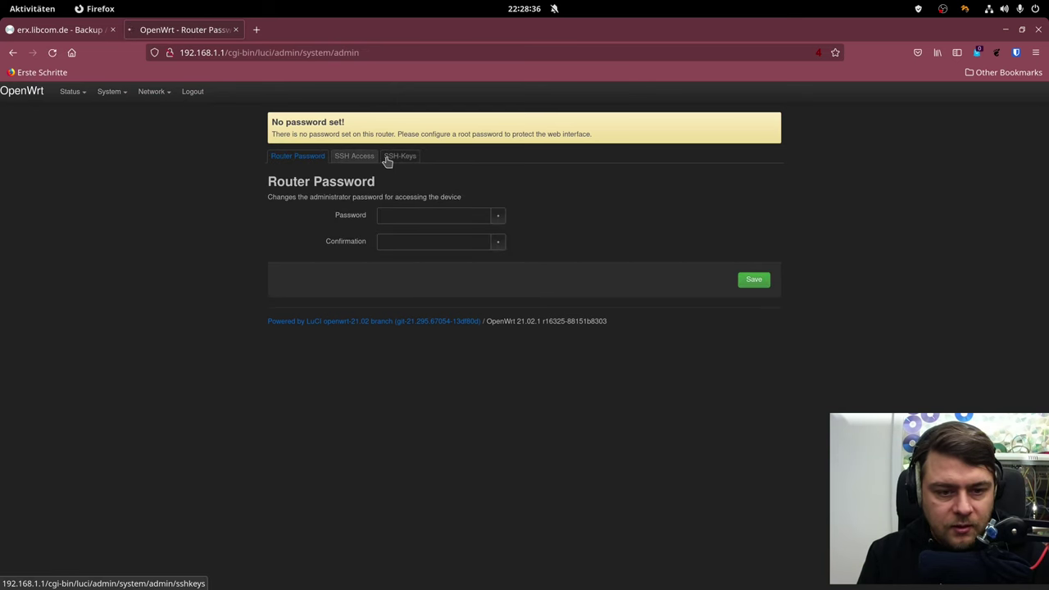
pyautogui.click(392, 157)
pyautogui.click(370, 239)
pyautogui.hotkey('ctrl', 'v')
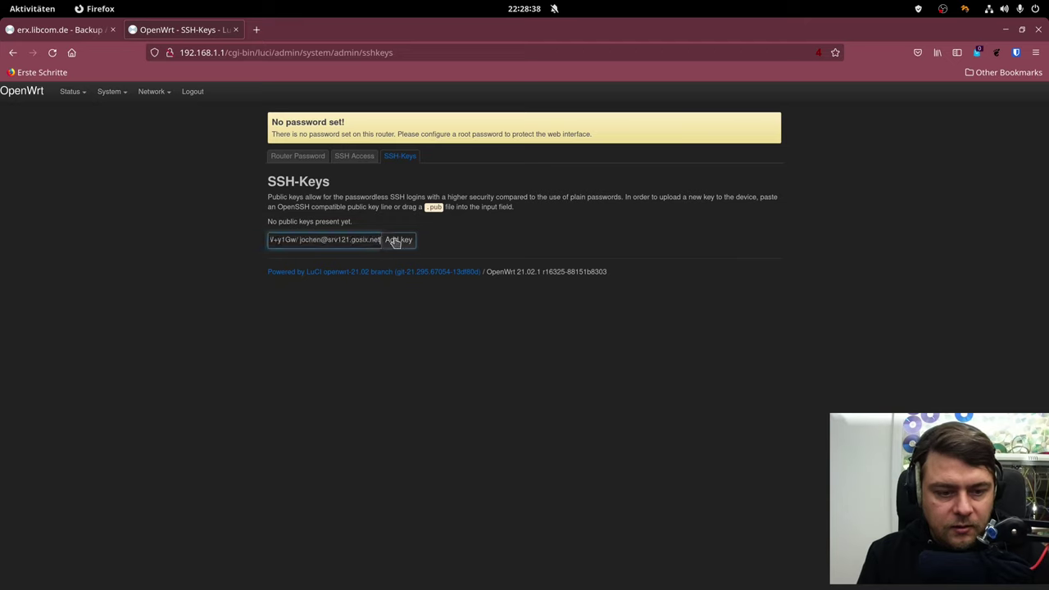
pyautogui.click(398, 240)
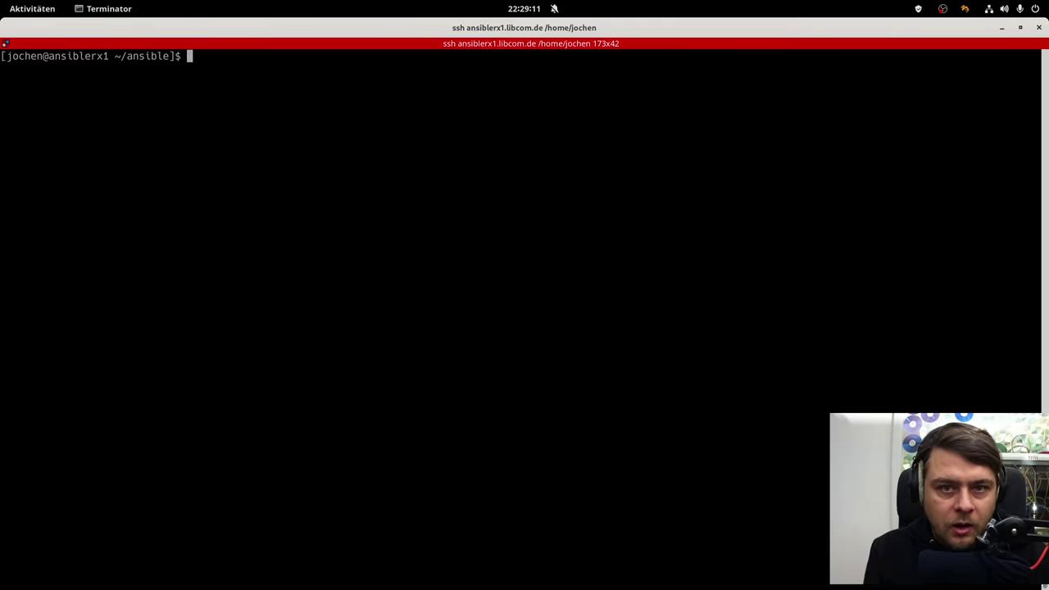
# Open host_vars/erx.libcom.de.yml in vim from the ansible directory on the Ansible server
pyautogui.write('vim ')
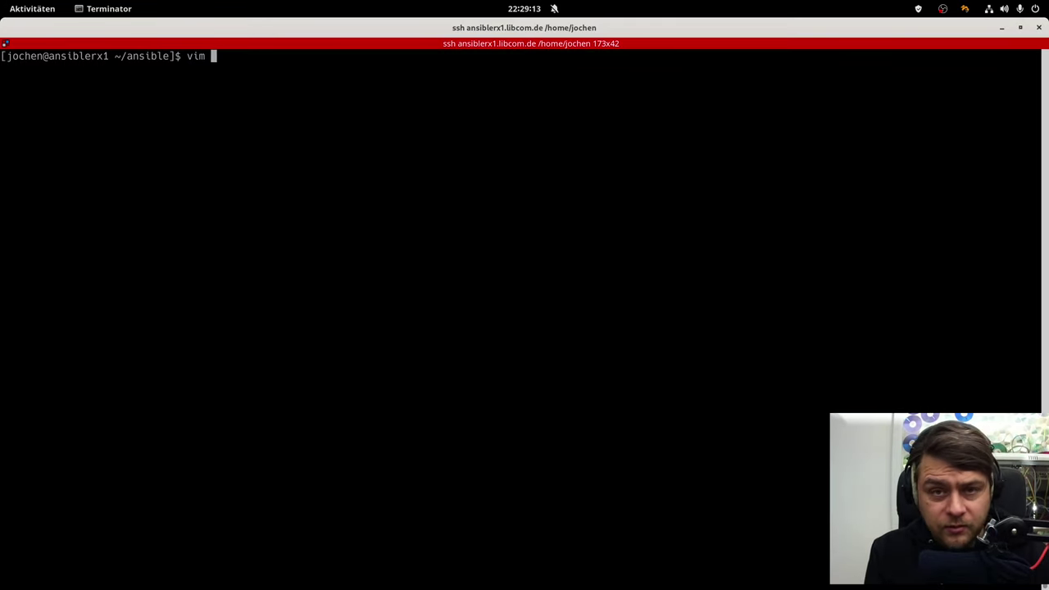
pyautogui.write('host')
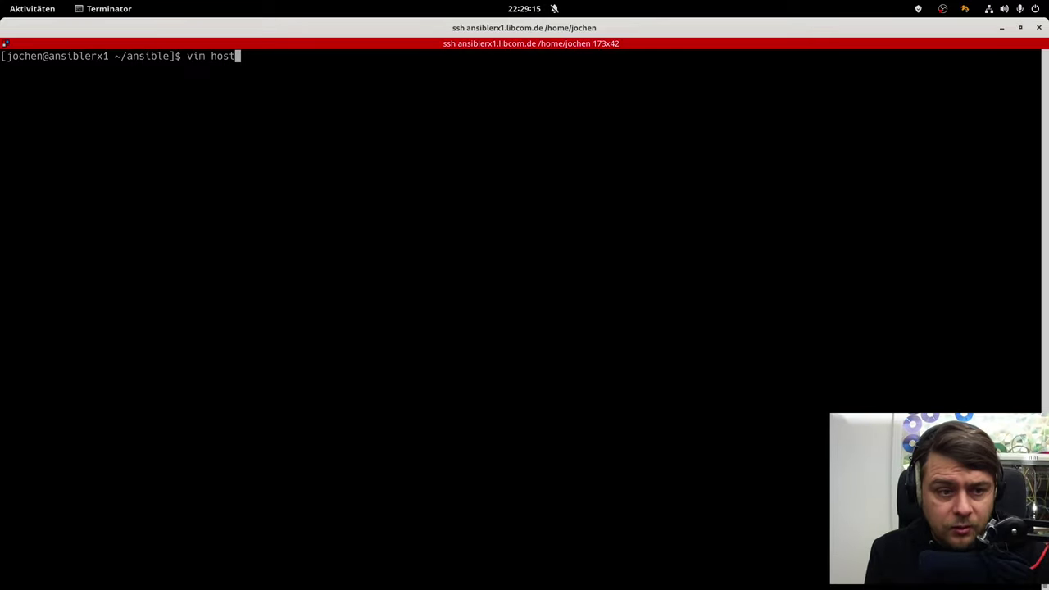
pyautogui.write('_vars/er')
pyautogui.press('Tab')
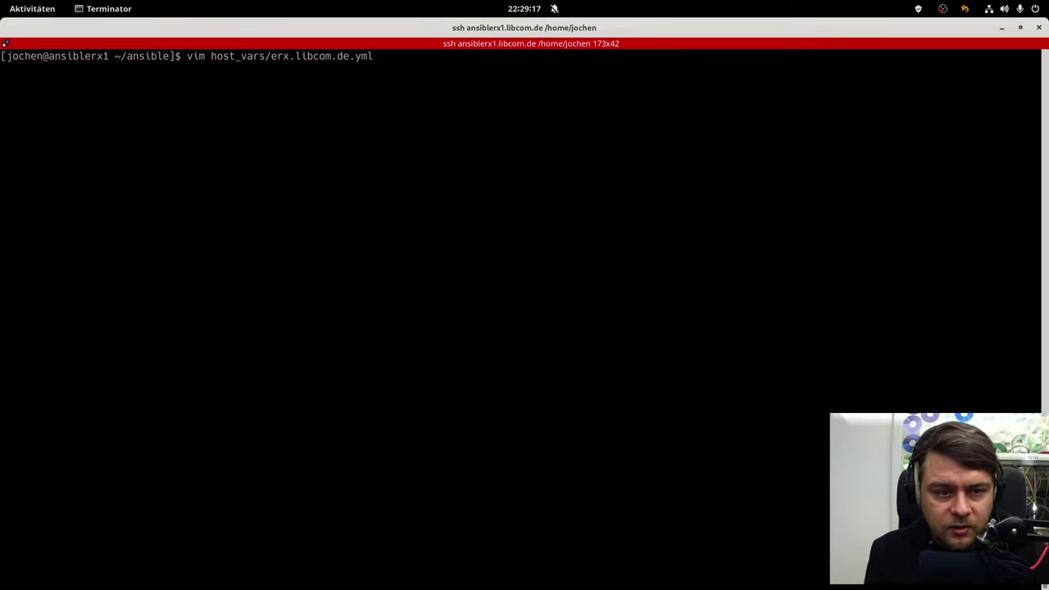
pyautogui.press('Return')
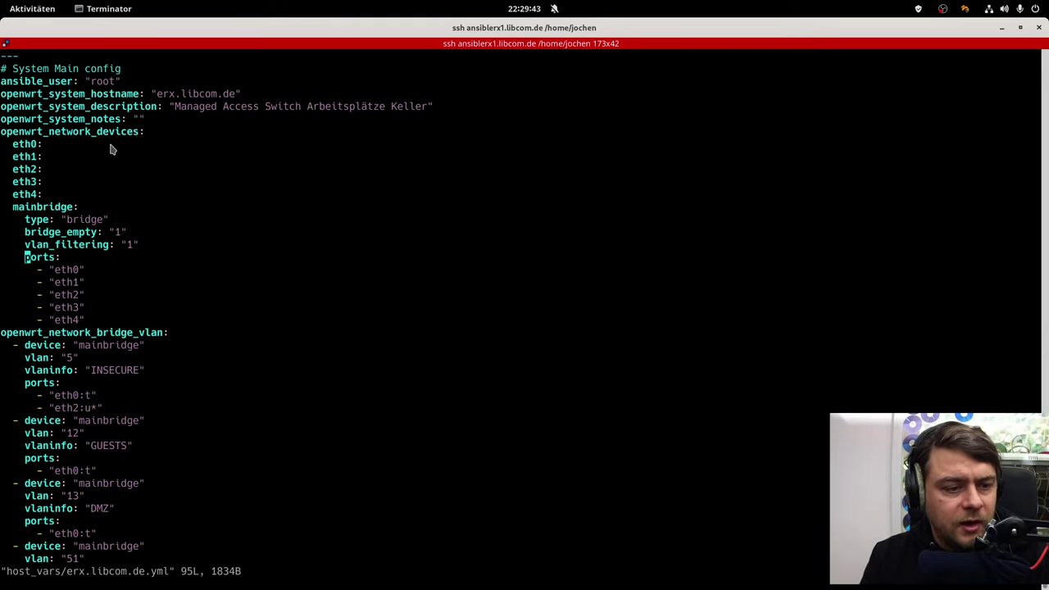
# Switch to Firefox and display the router's network devices to compare them with the openwrt_network_devices entries
pyautogui.hotkey('alt', 'Tab')
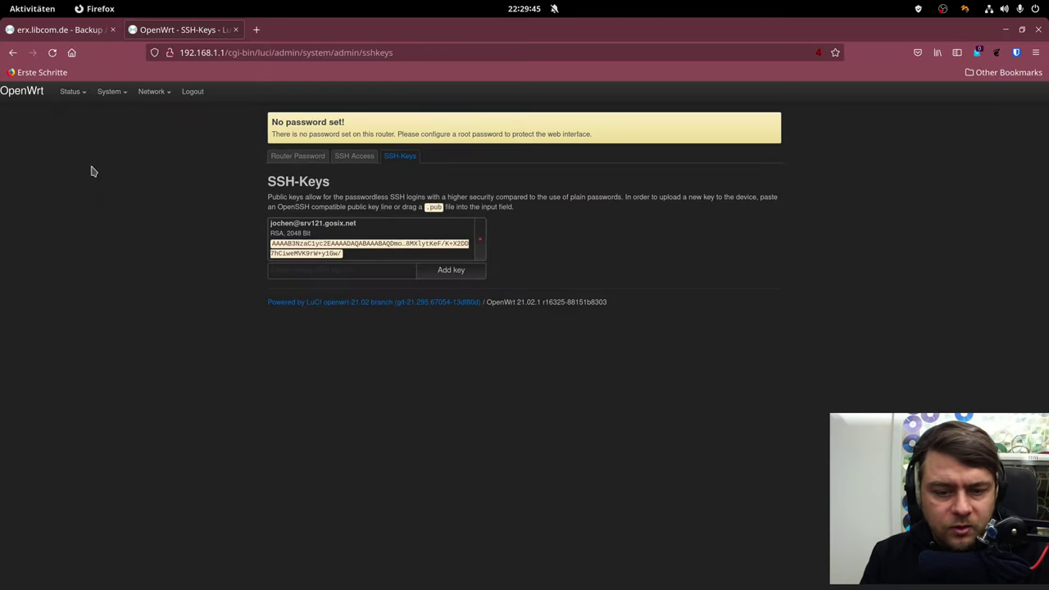
pyautogui.moveTo(152, 91)
pyautogui.click(154, 116)
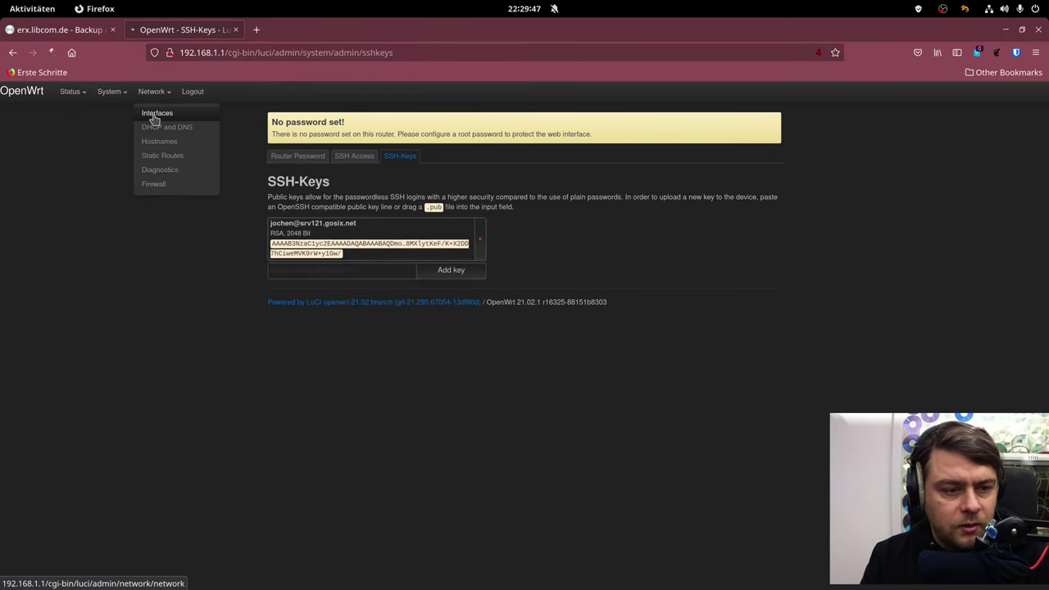
pyautogui.click(323, 156)
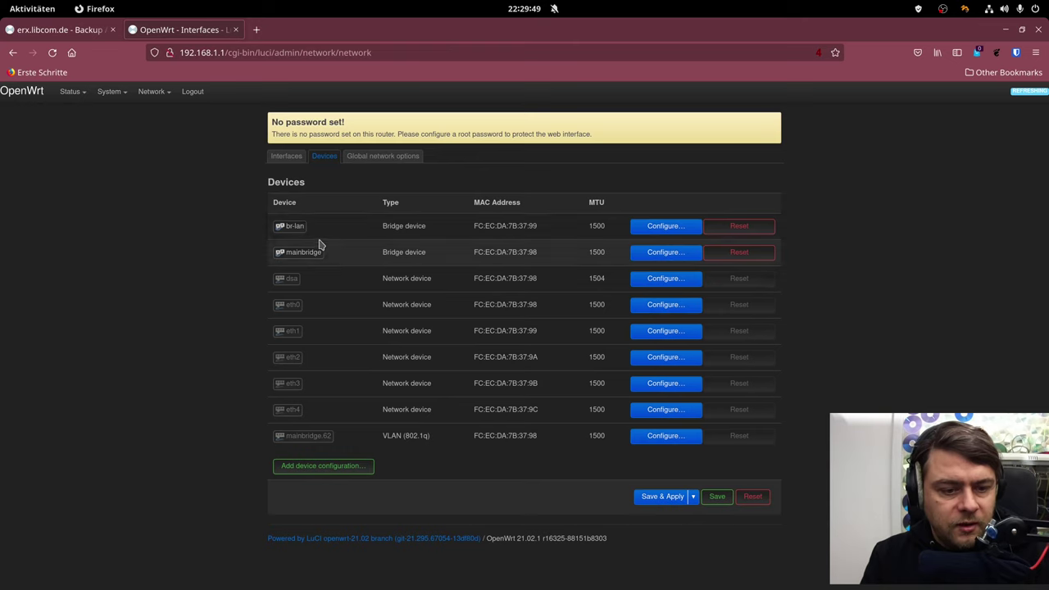
# Switch back to Terminator and examine the openwrt_network_bridge_vlan entries in erx.libcom.de.yml down to the MGMT VLAN 62 ports
pyautogui.hotkey('alt', 'Tab')
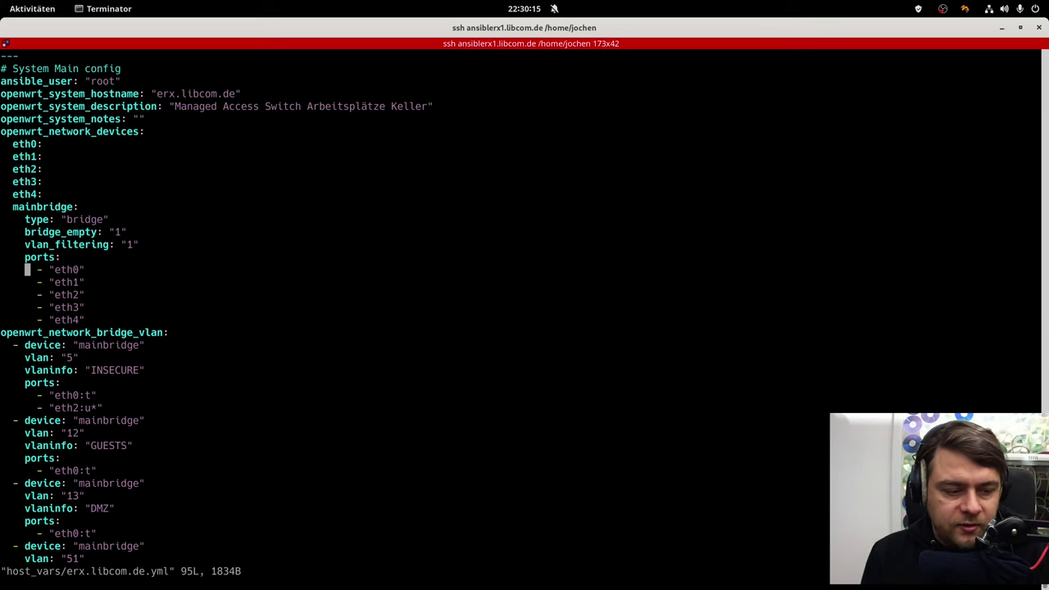
pyautogui.press('j')
pyautogui.press('j')
pyautogui.press('j')
pyautogui.press('j')
pyautogui.press('j')
pyautogui.press('j')
pyautogui.press('j')
pyautogui.press('j')
pyautogui.press('j')
pyautogui.press('j')
pyautogui.press('j')
pyautogui.press('j')
pyautogui.press('j')
pyautogui.press('j')
pyautogui.press('j')
pyautogui.press('j')
pyautogui.press('j')
pyautogui.press('j')
pyautogui.press('j')
pyautogui.press('j')
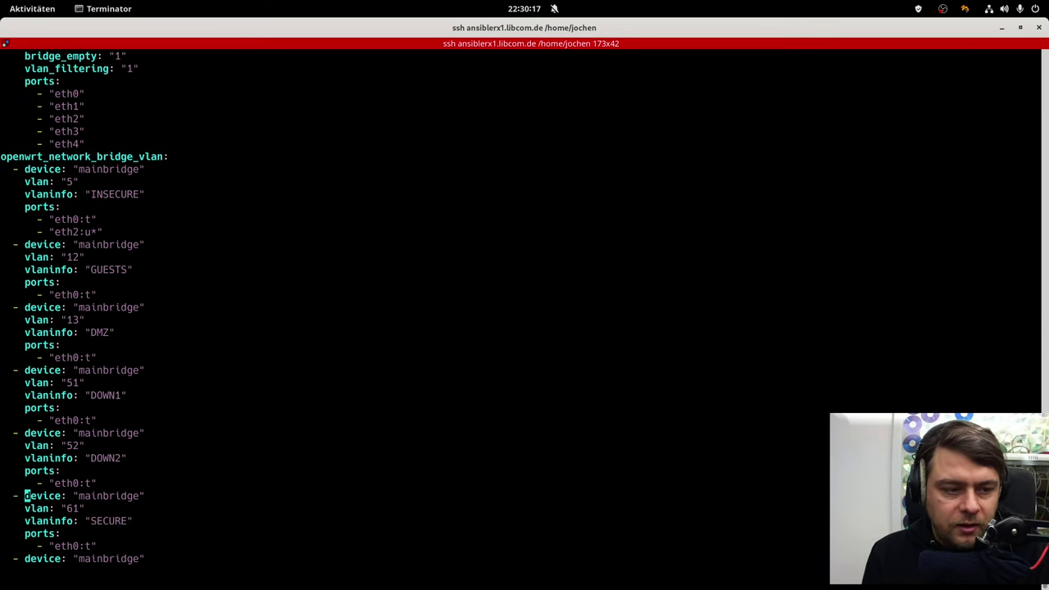
pyautogui.press('j')
pyautogui.press('j')
pyautogui.press('j')
pyautogui.press('j')
pyautogui.press('j')
pyautogui.press('j')
pyautogui.press('j')
pyautogui.press('j')
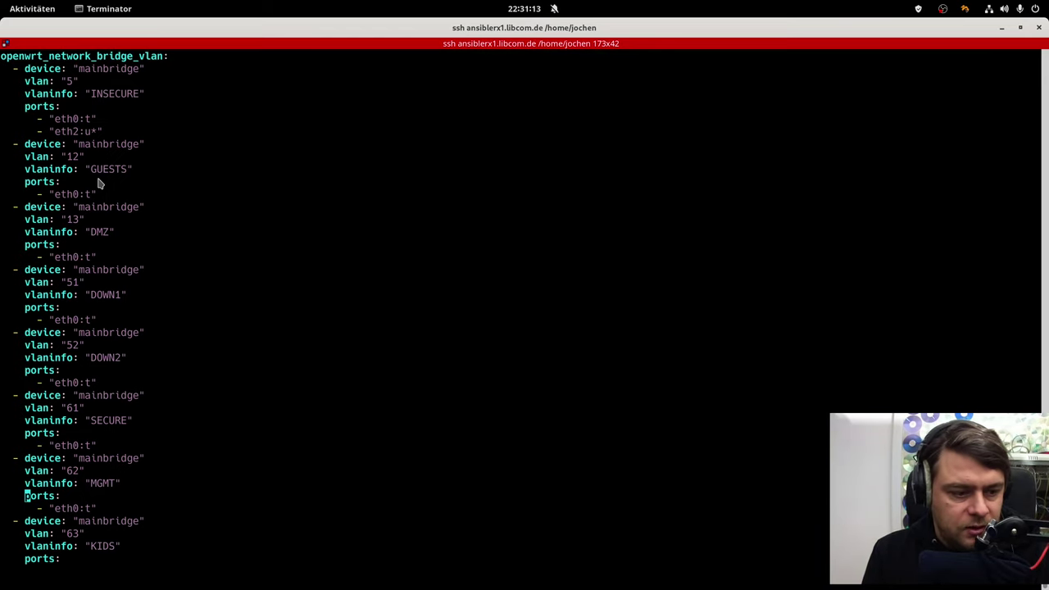
# Examine the remaining bridge VLAN entries, the mgmt entry in openwrt_network_interfaces and the MGMT firewall zone in erx.libcom.de.yml
pyautogui.press('j')
pyautogui.press('j')
pyautogui.press('j')
pyautogui.press('j')
pyautogui.press('j')
pyautogui.press('j')
pyautogui.press('j')
pyautogui.press('j')
pyautogui.press('j')
pyautogui.press('j')
pyautogui.press('j')
pyautogui.press('j')
pyautogui.press('j')
pyautogui.press('j')
pyautogui.press('j')
pyautogui.press('j')
pyautogui.press('j')
pyautogui.press('j')
pyautogui.press('j')
pyautogui.press('j')
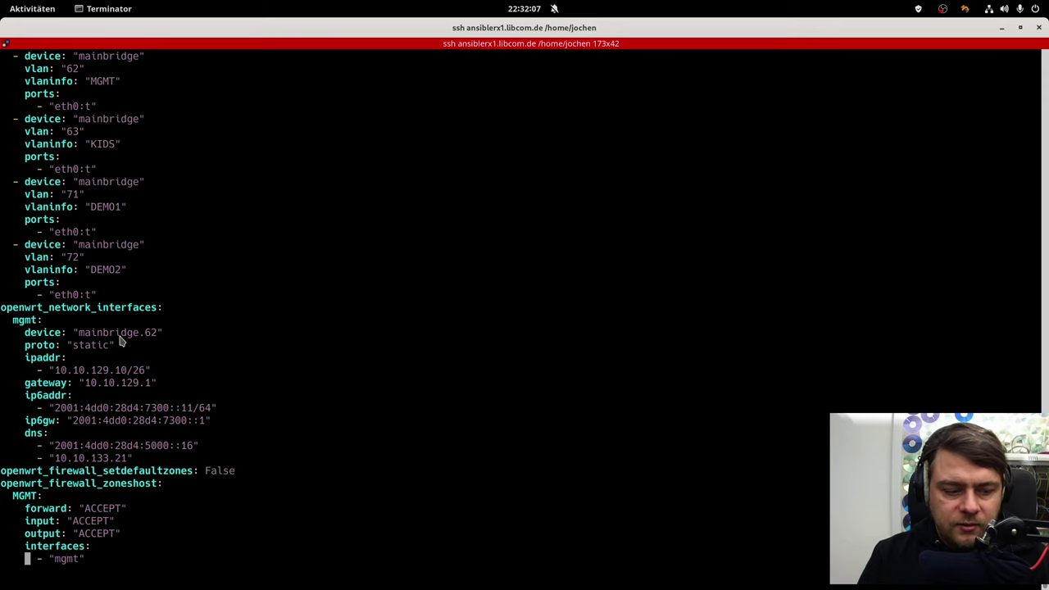
# Switch to Firefox and display the MGMT interface's general settings on the router to compare them with the mgmt entry
pyautogui.hotkey('alt', 'Tab')
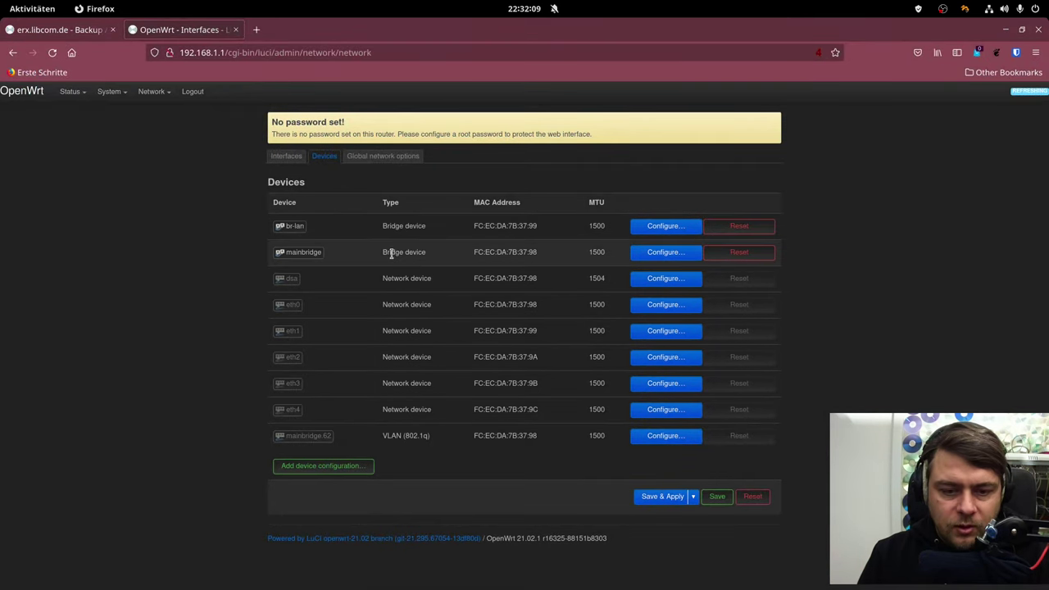
pyautogui.click(286, 156)
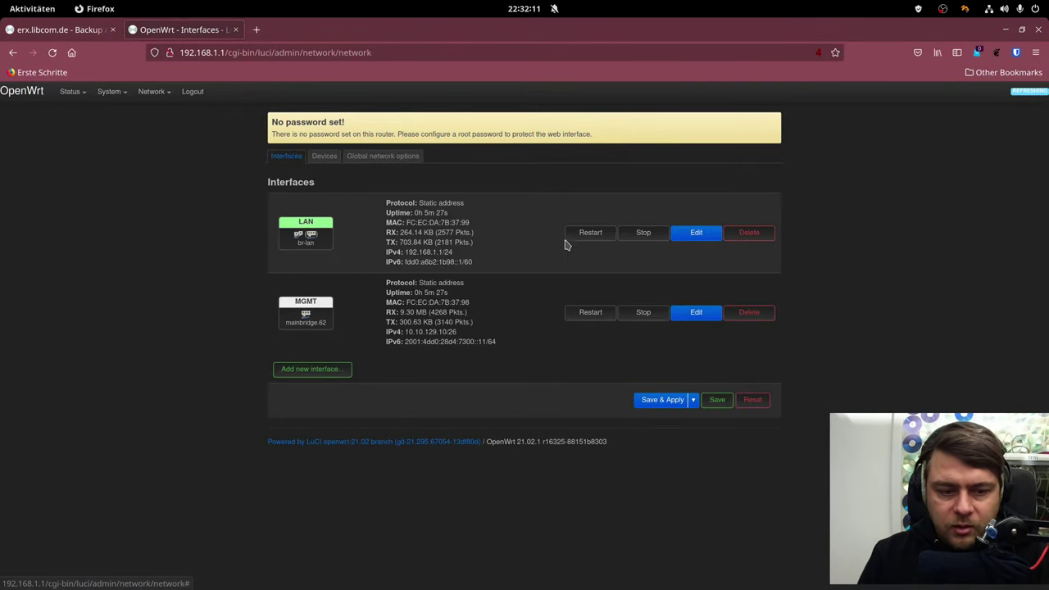
pyautogui.click(696, 312)
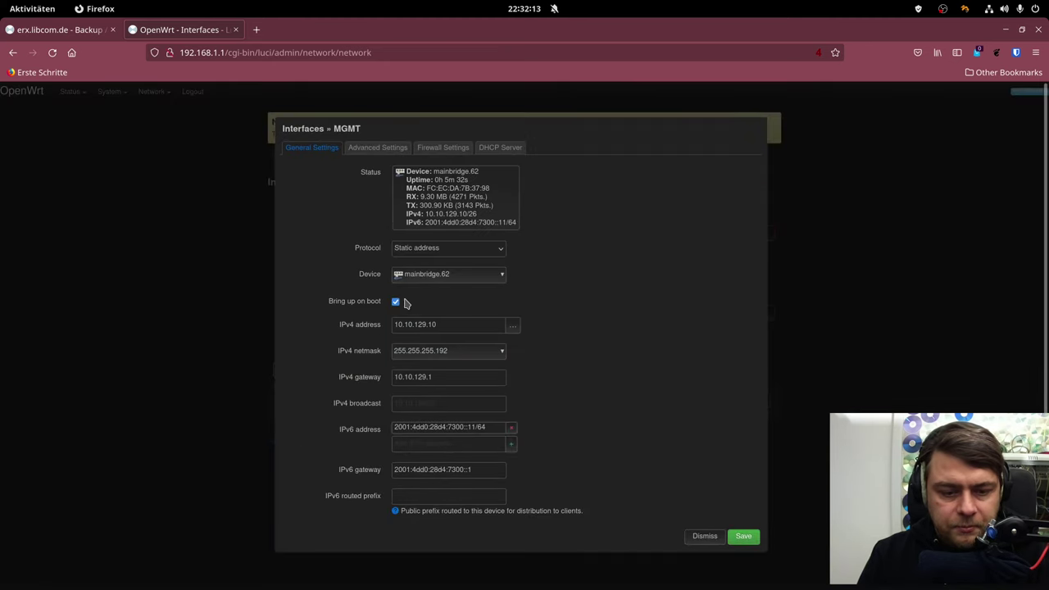
pyautogui.click(421, 279)
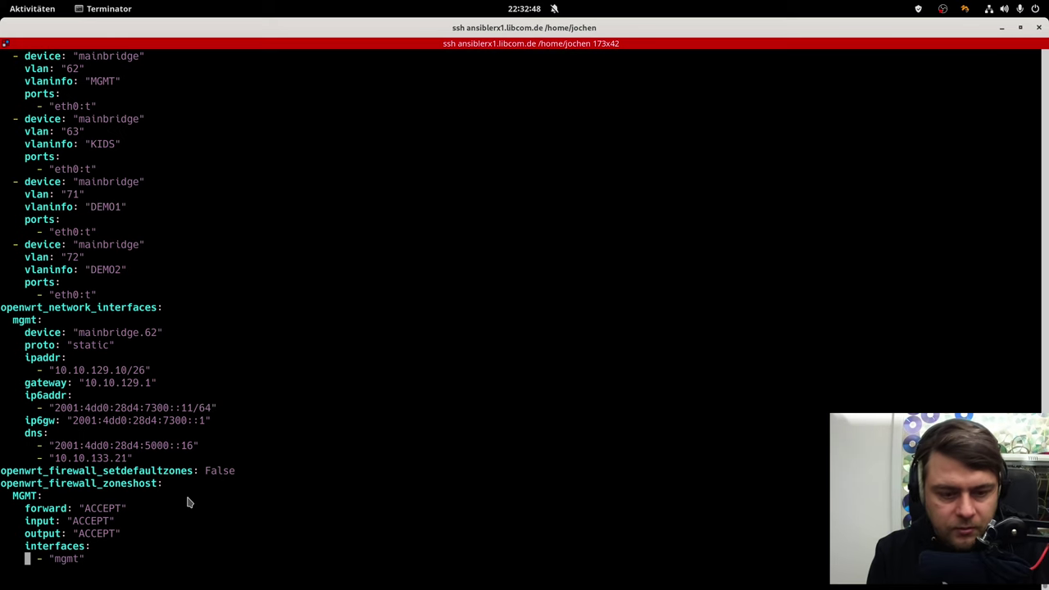
# Save and close erx.libcom.de.yml in Terminator, and open site_jochenit_openwrt.yml in vim on the Ansible server
pyautogui.write(':wq')
pyautogui.press('Return')
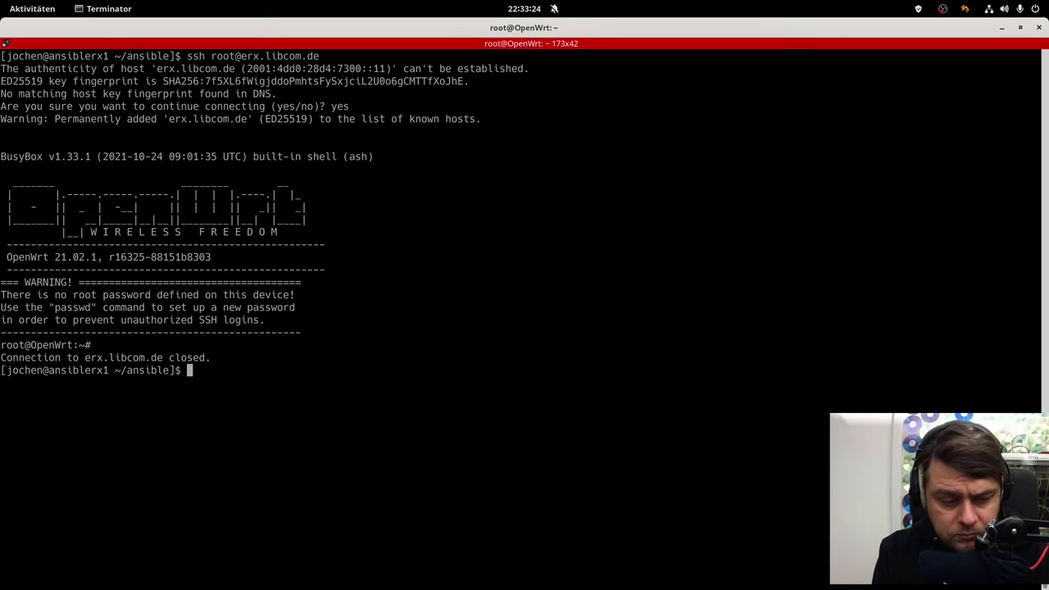
pyautogui.write('vim s')
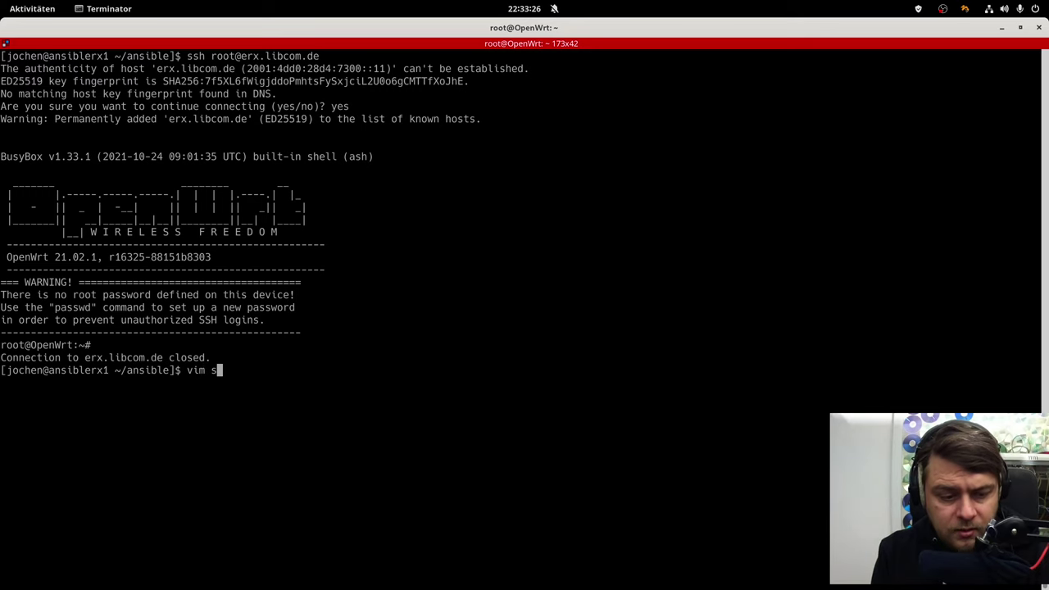
pyautogui.write('ite_jochenit_openwrt.yml')
pyautogui.press('Return')
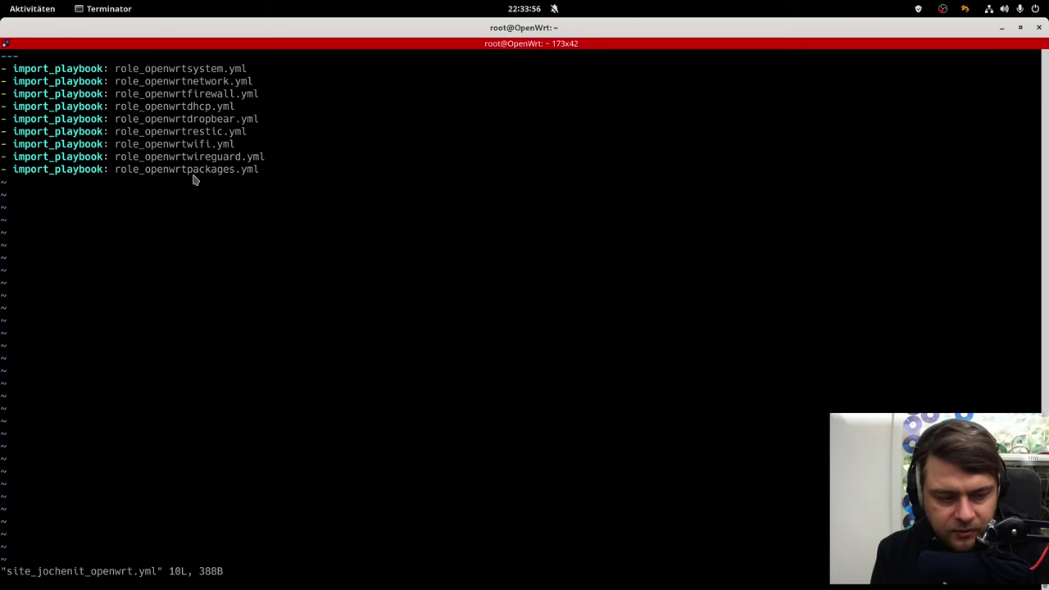
# Save and close site_jochenit_openwrt.yml, and run it with ansible-playbook limited to the host erx.libcom.de
pyautogui.write(':wq')
pyautogui.press('Return')
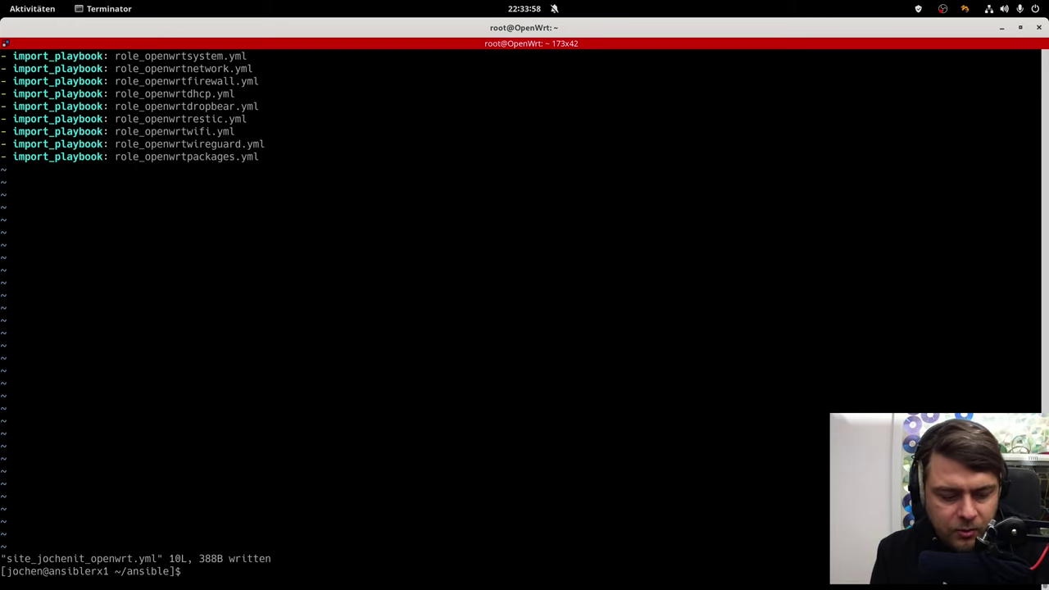
pyautogui.write('ansible-playbook')
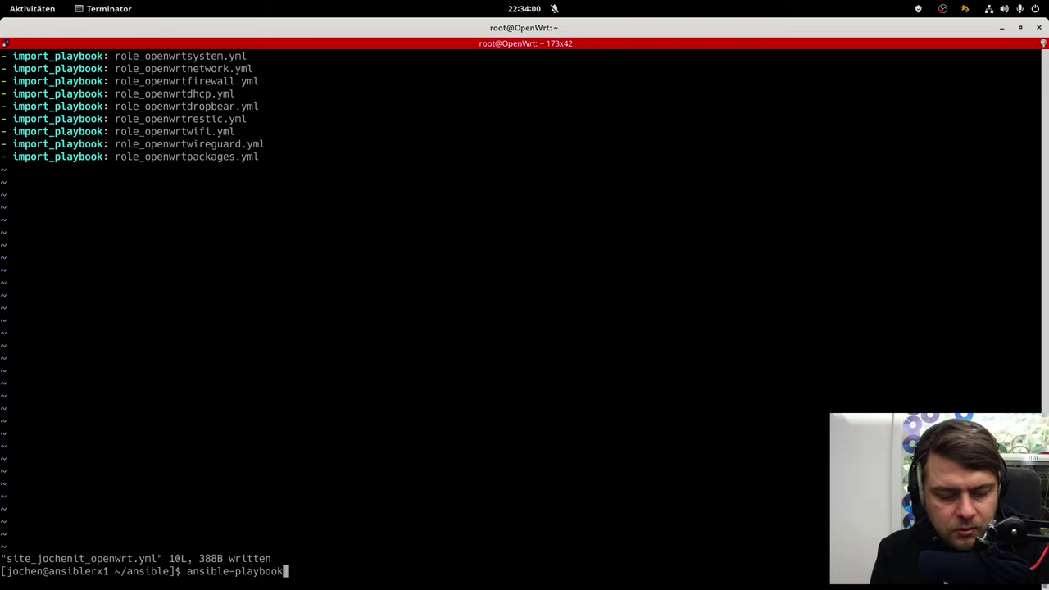
pyautogui.write(' site_jochenit_openwrt.yml ')
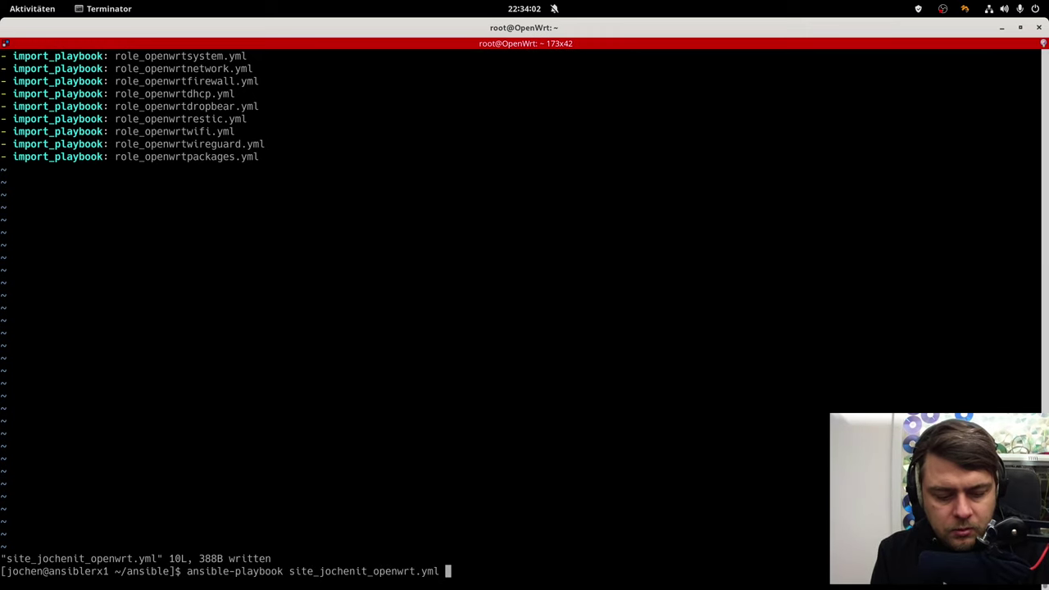
pyautogui.write('-l erx.liboc')
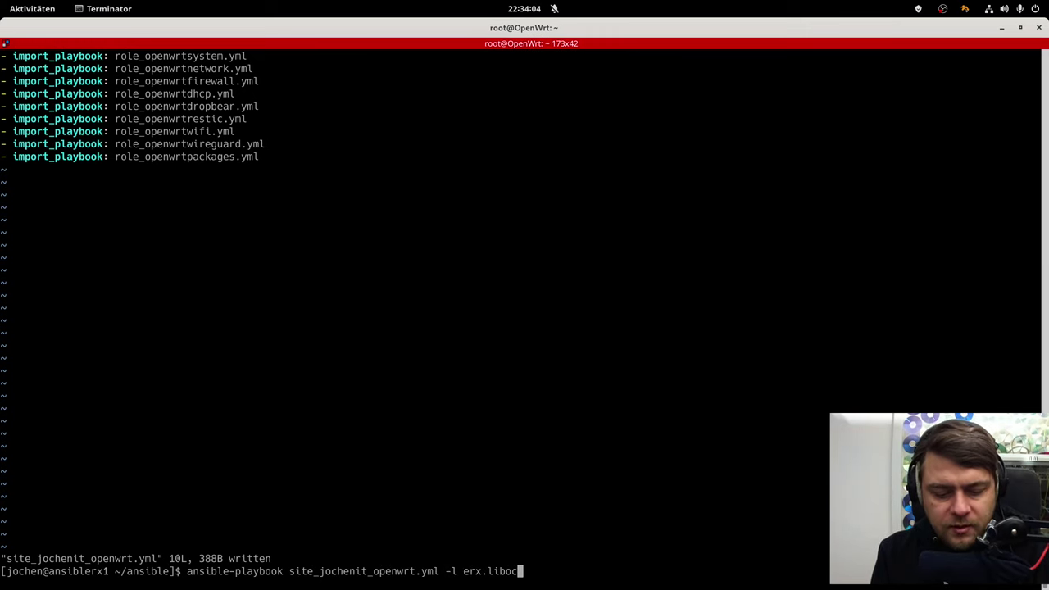
pyautogui.press('BackSpace')
pyautogui.press('BackSpace')
pyautogui.write('com.de')
pyautogui.press('Return')
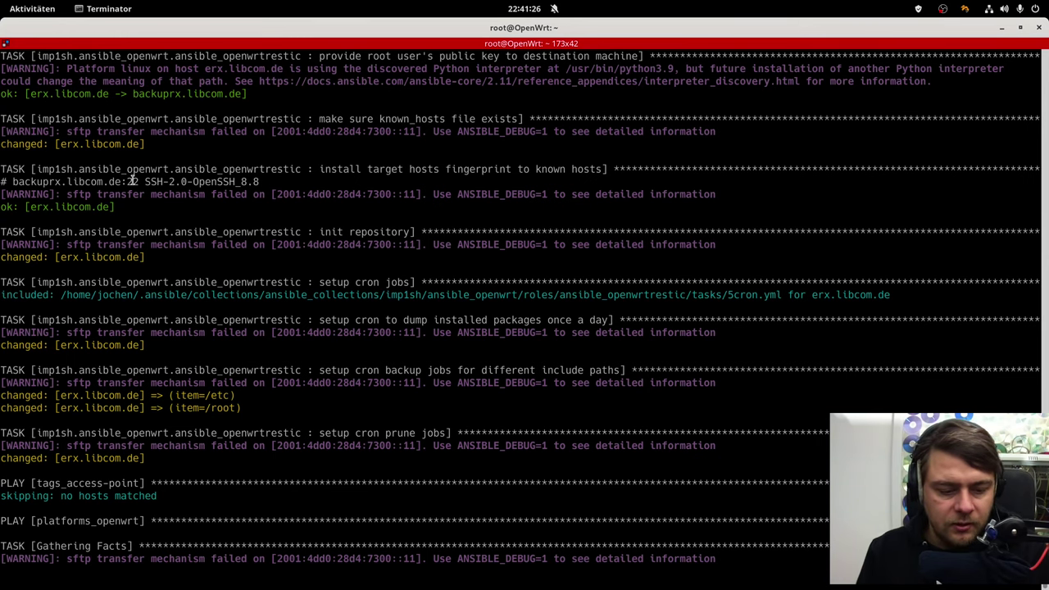
# Switch to Firefox, reload the router's network interfaces and display its firewall zone settings
pyautogui.hotkey('alt', 'Tab')
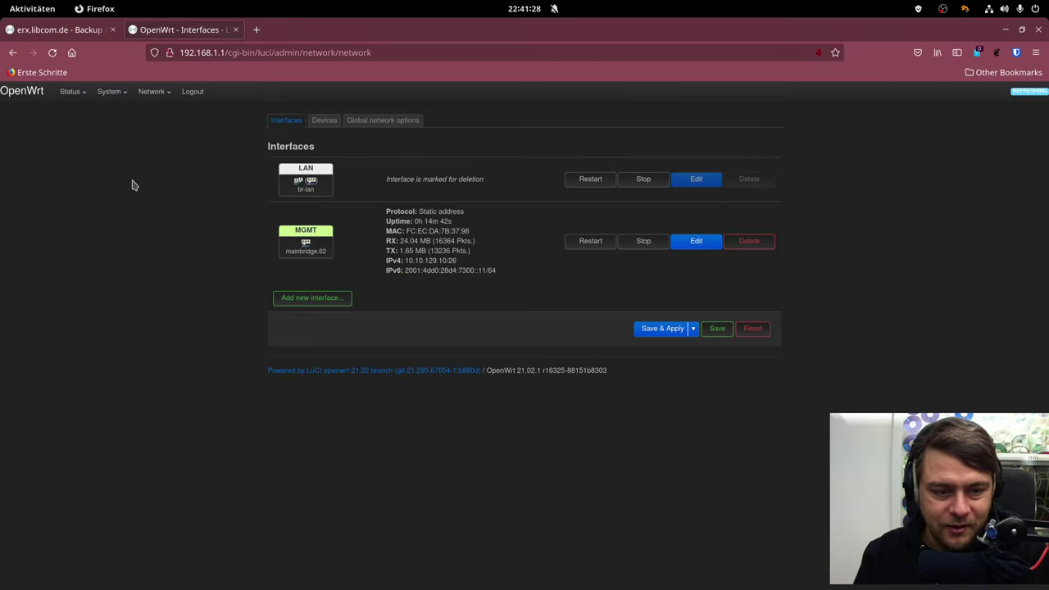
pyautogui.press('F5')
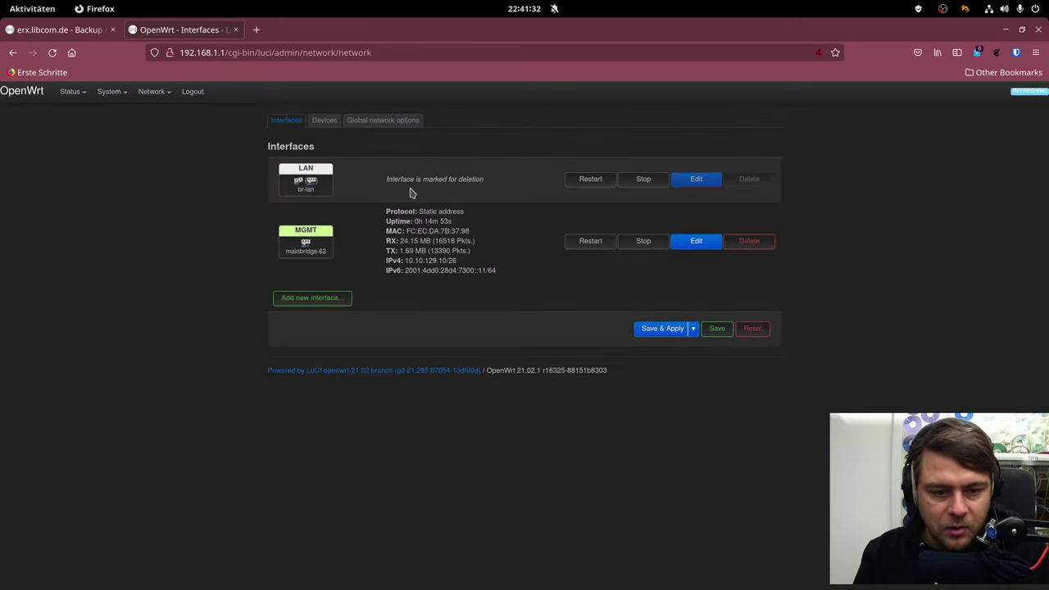
pyautogui.moveTo(162, 99)
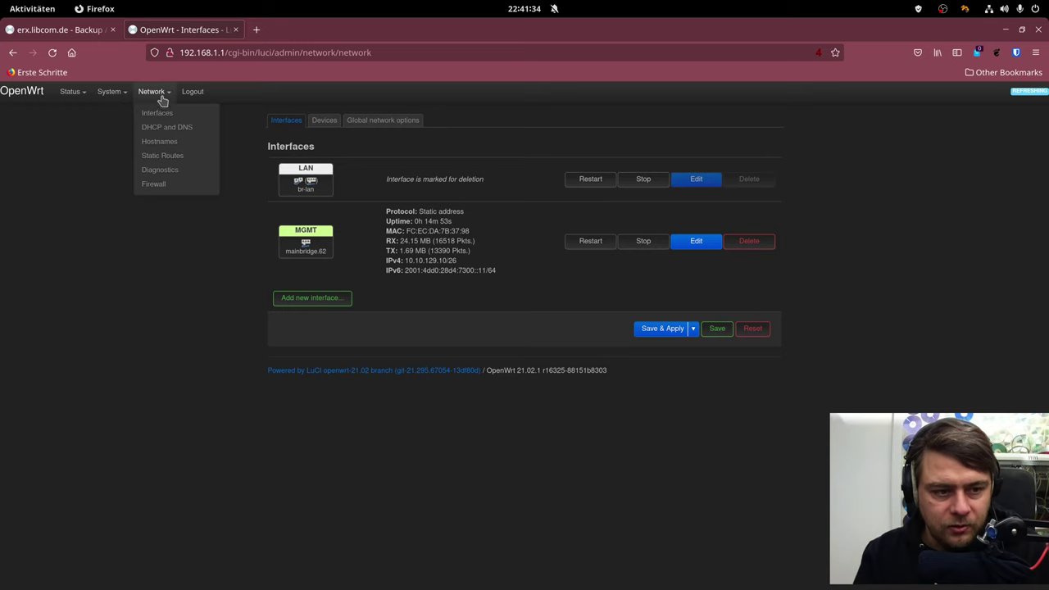
pyautogui.click(155, 184)
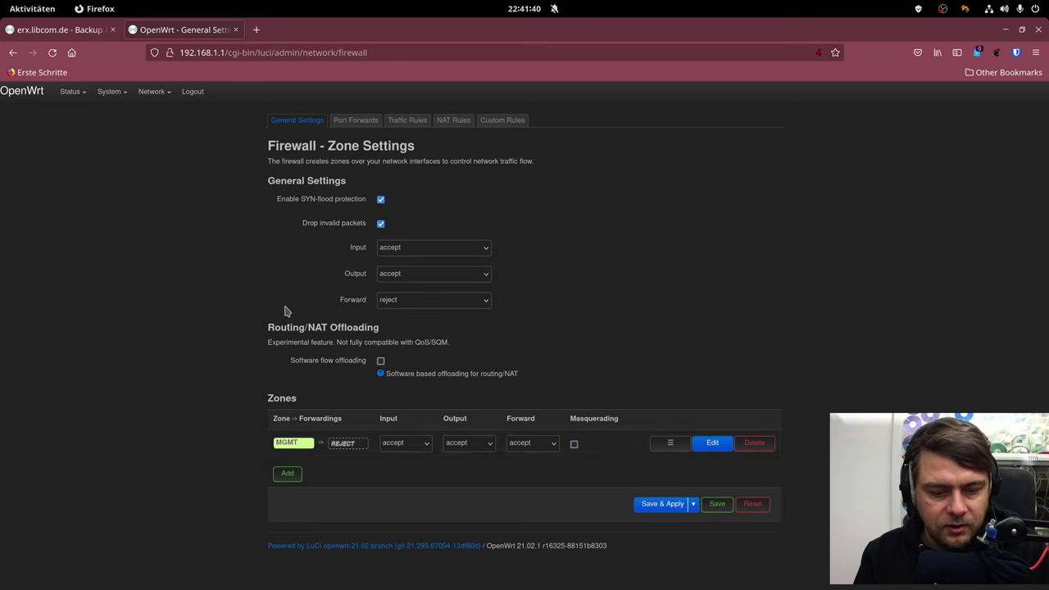
# Check the running playbook's output in Terminator and display the router's general system properties in Firefox
pyautogui.hotkey('alt', 'Tab')
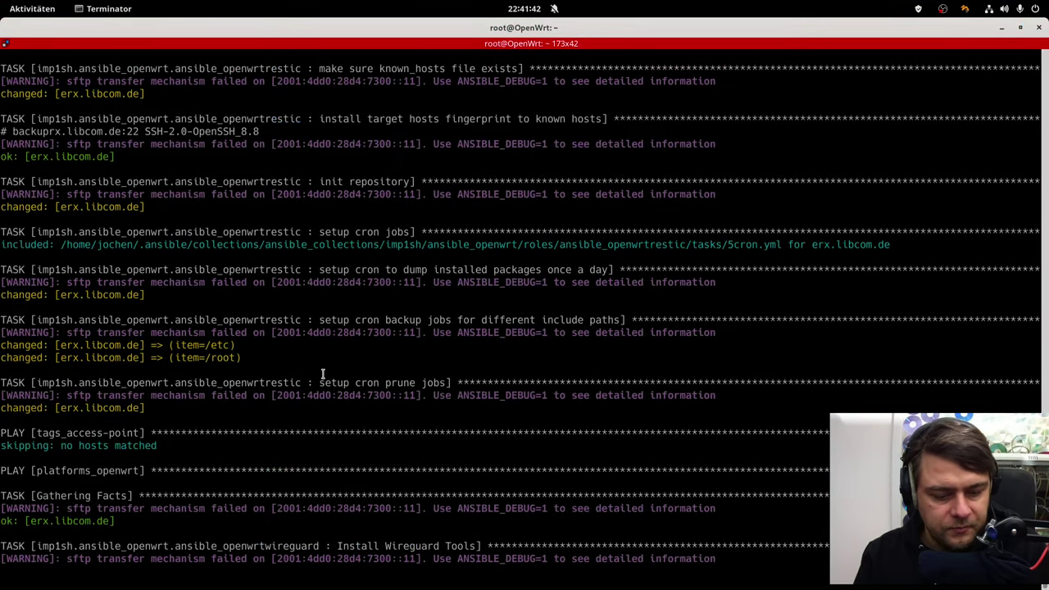
pyautogui.hotkey('alt', 'Tab')
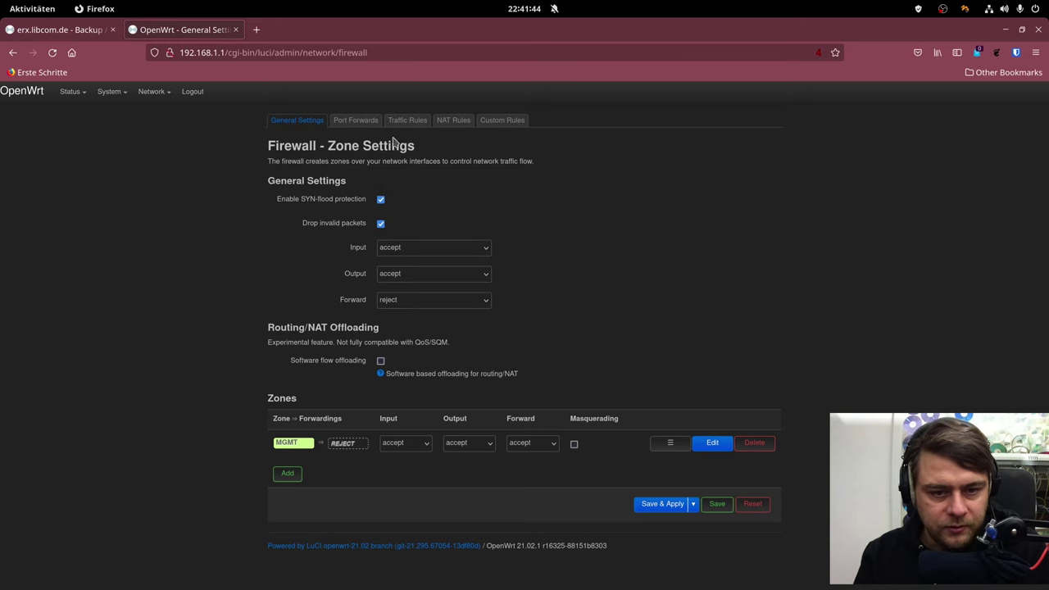
pyautogui.click(111, 113)
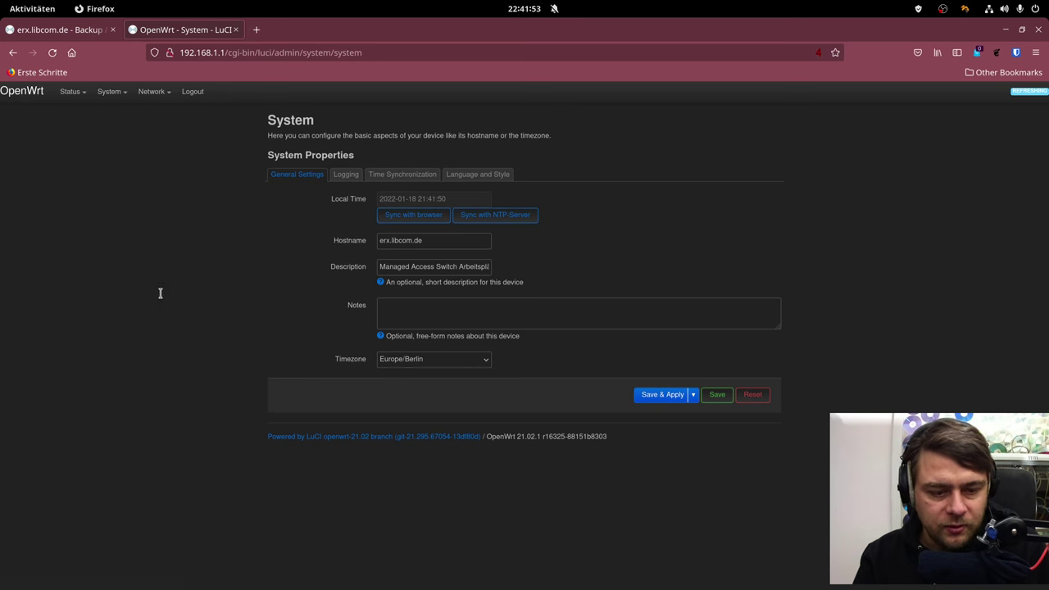
pyautogui.hotkey('alt', 'Tab')
pyautogui.hotkey('alt', 'Tab')
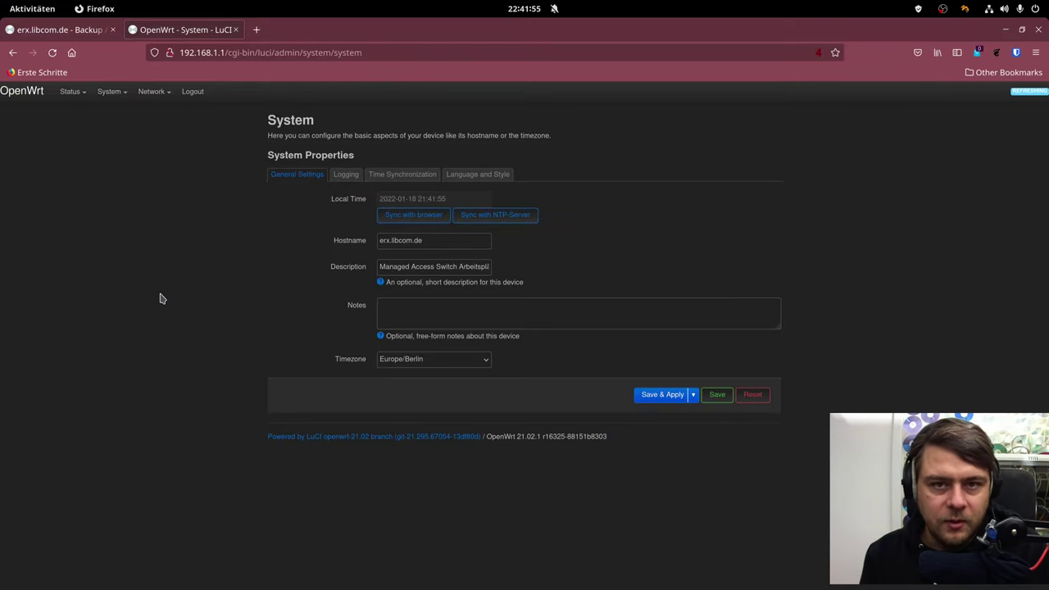